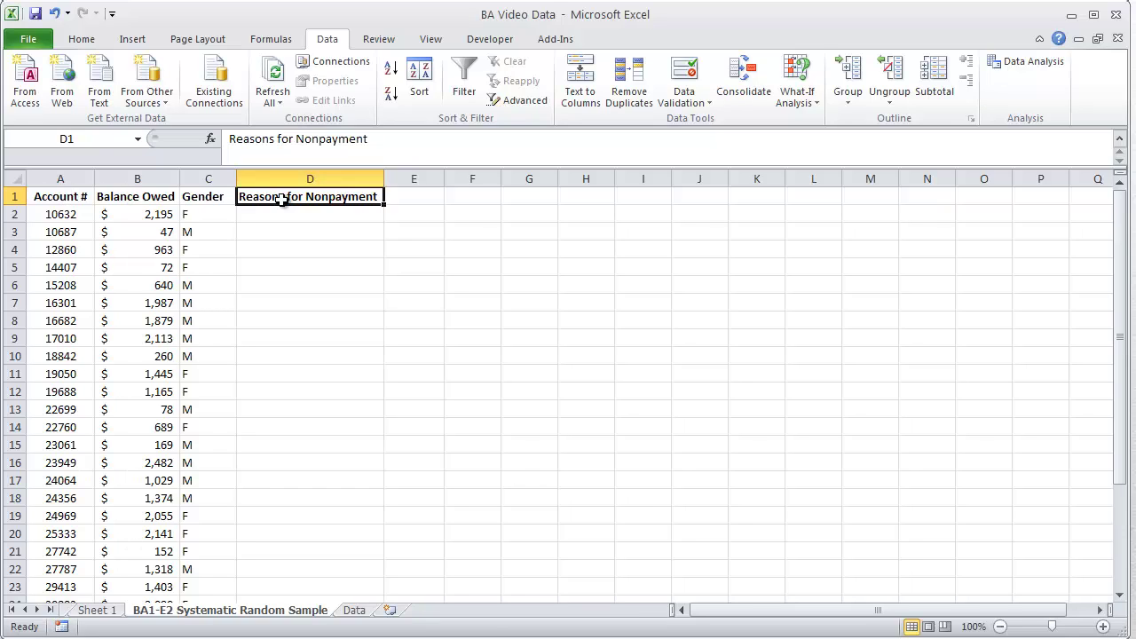
Step: Review the full extent of the customer records by selecting rows 2 through 31
{"action": "left_click_drag", "start_coordinate": [12, 212], "coordinate": [13, 552]}
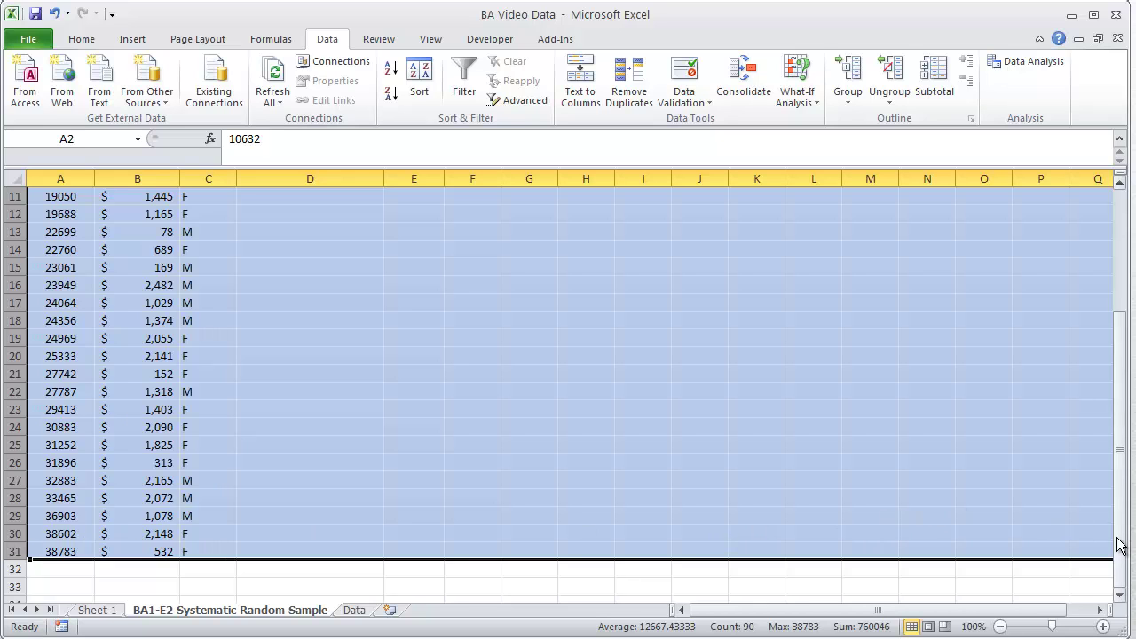
{"action": "left_click_drag", "start_coordinate": [1120, 544], "coordinate": [1118, 342]}
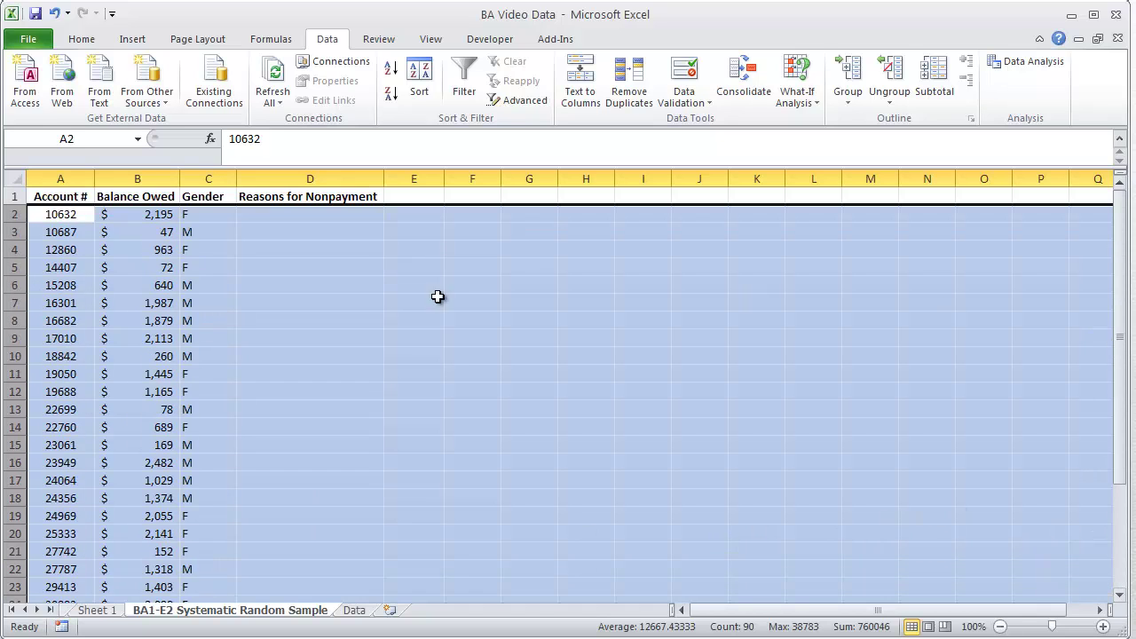
{"action": "left_click", "coordinate": [413, 213]}
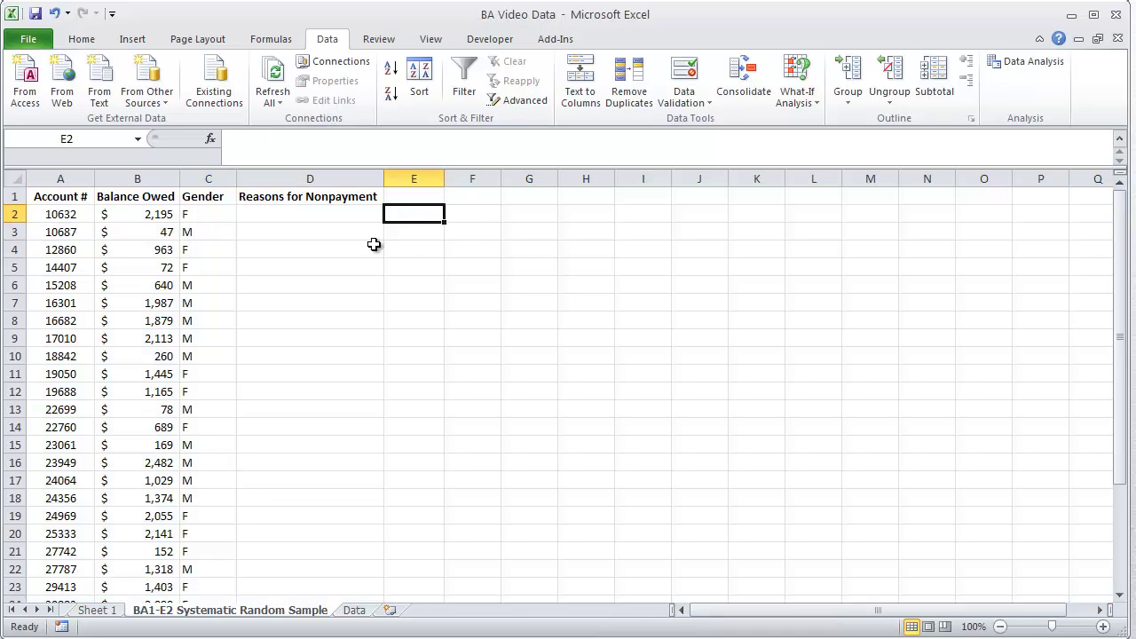
Step: Mark every third customer with an x in cells E4, E7, E10 and E13
{"action": "left_click", "coordinate": [417, 248]}
{"action": "type", "text": "x"}
{"action": "key", "text": "Return"}
{"action": "key", "text": "Return"}
{"action": "key", "text": "Return"}
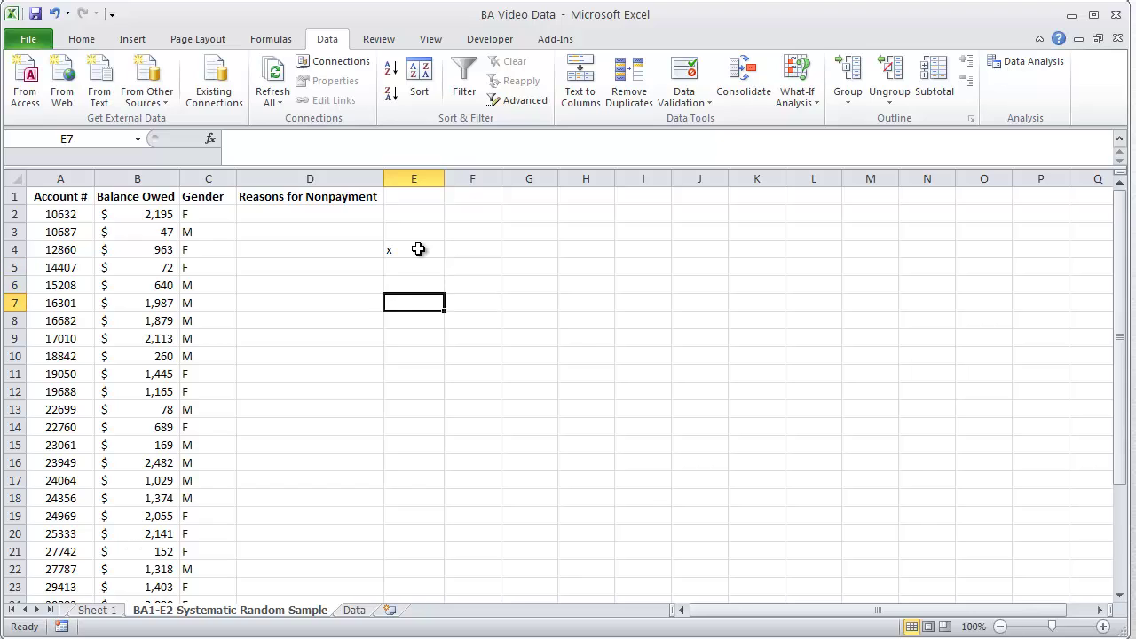
{"action": "type", "text": "x"}
{"action": "key", "text": "Return"}
{"action": "key", "text": "Return"}
{"action": "key", "text": "Return"}
{"action": "type", "text": "x"}
{"action": "key", "text": "Return"}
{"action": "key", "text": "Return"}
{"action": "key", "text": "Return"}
{"action": "type", "text": "x"}
{"action": "key", "text": "Return"}
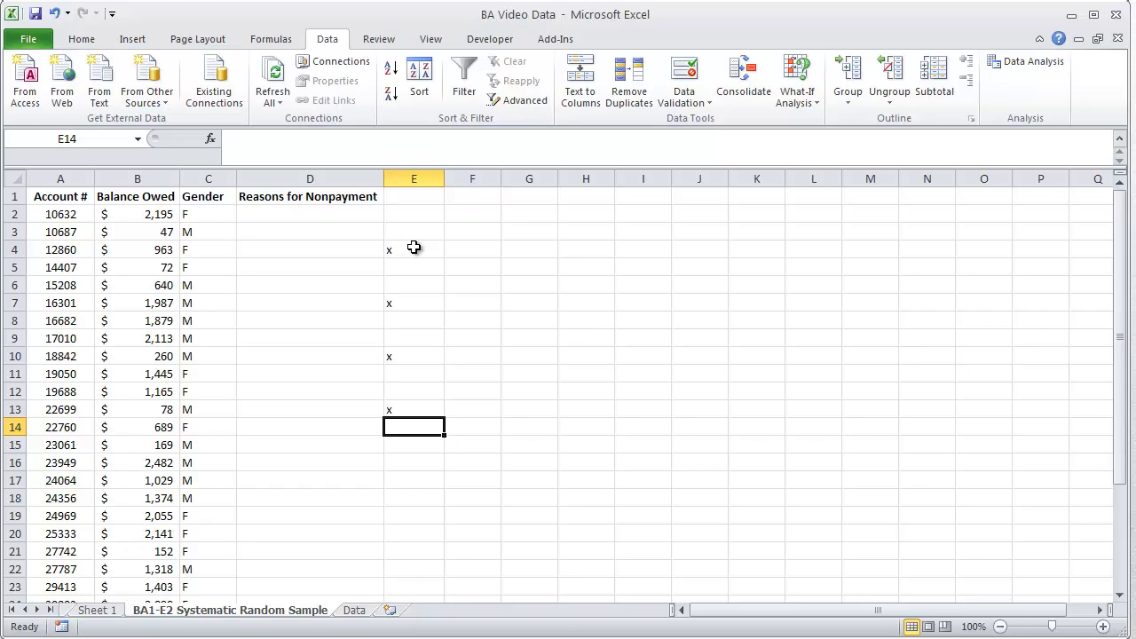
Step: Clear the x marks from cells E4 to E14
{"action": "left_click_drag", "start_coordinate": [413, 247], "coordinate": [406, 430]}
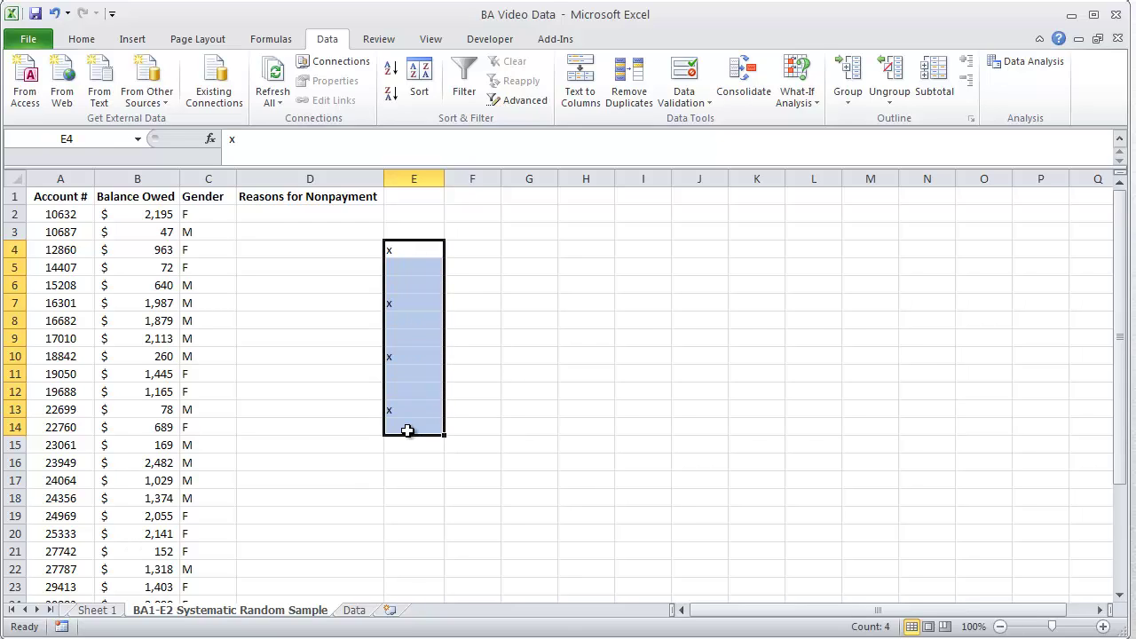
{"action": "key", "text": "Delete"}
{"action": "left_click", "coordinate": [359, 515]}
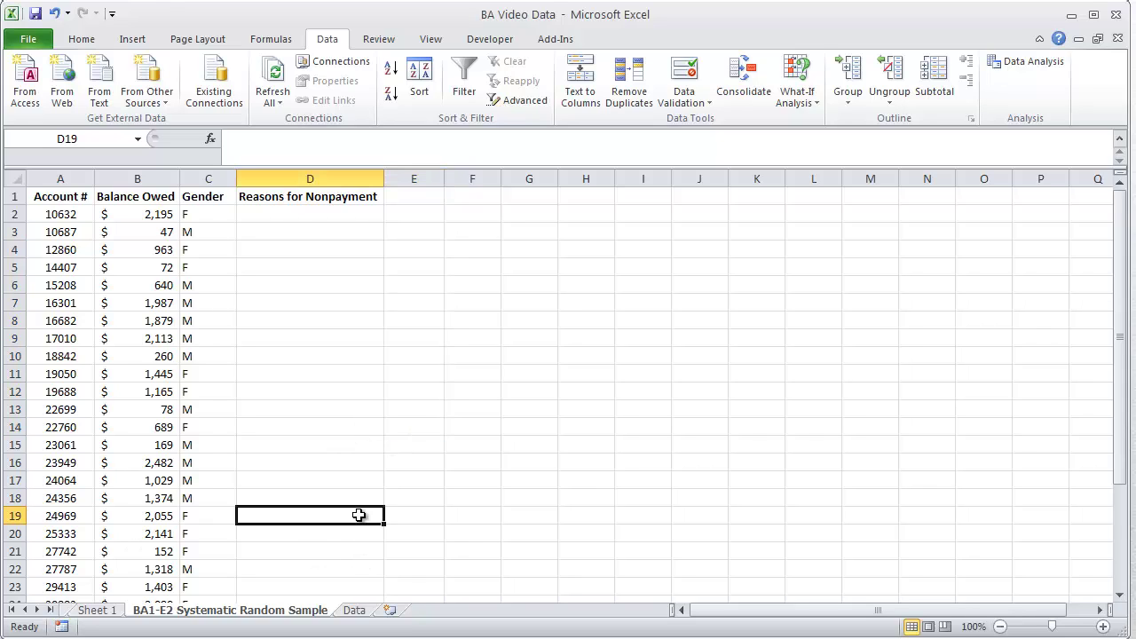
Step: On Sheet 1, enter 5 in A1, 3 in B1 and the division result 1 R2 in D1
{"action": "left_click", "coordinate": [96, 611]}
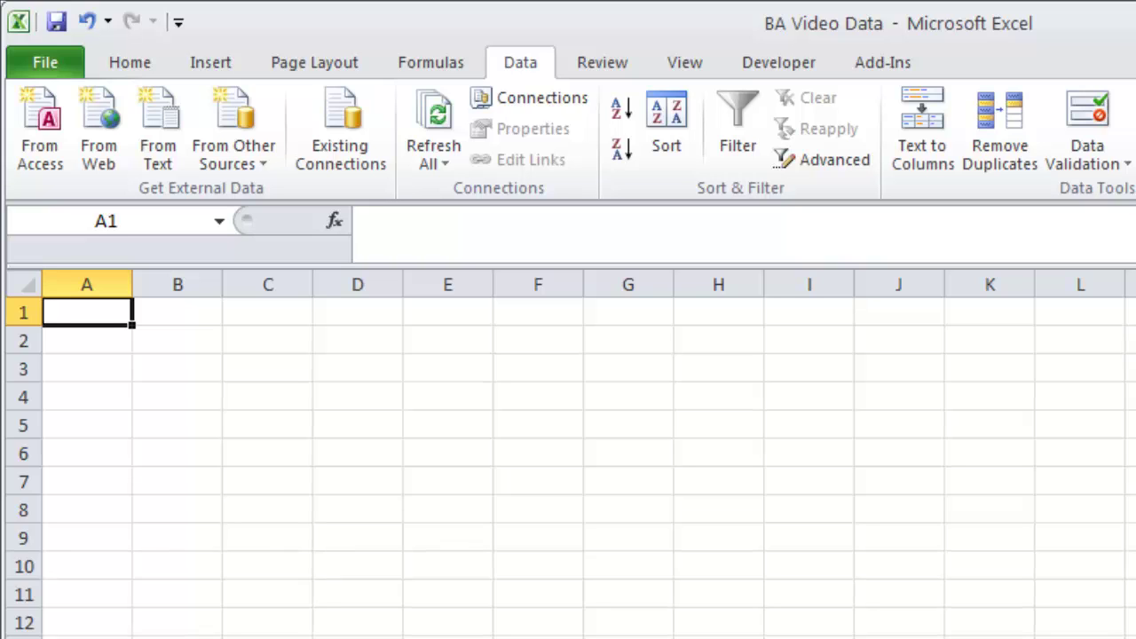
{"action": "type", "text": "5"}
{"action": "key", "text": "Tab"}
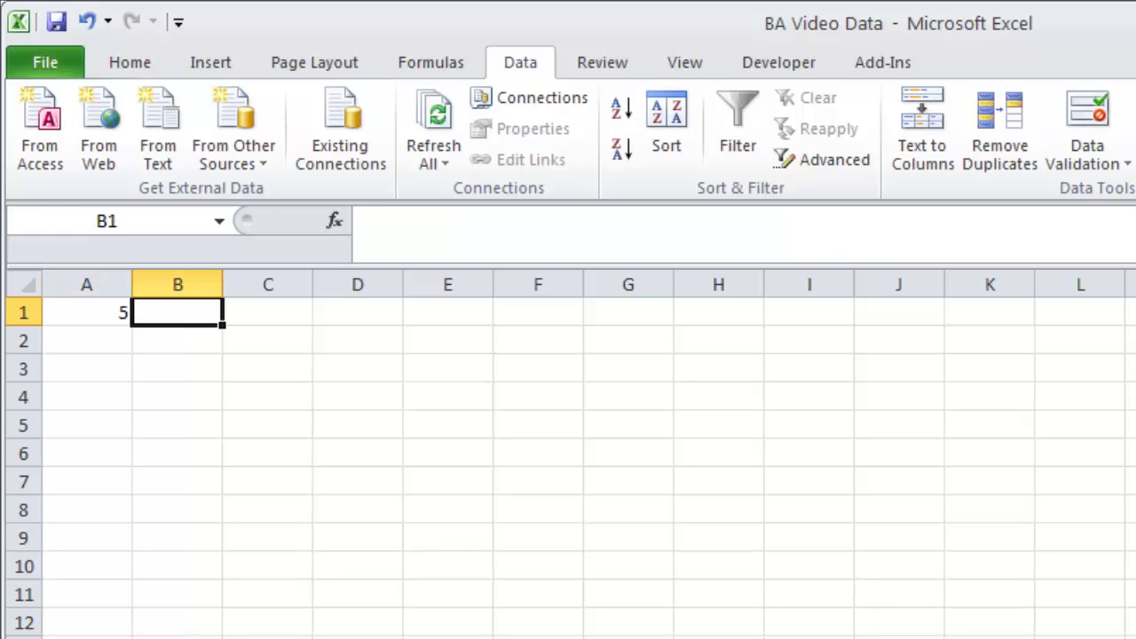
{"action": "type", "text": "3"}
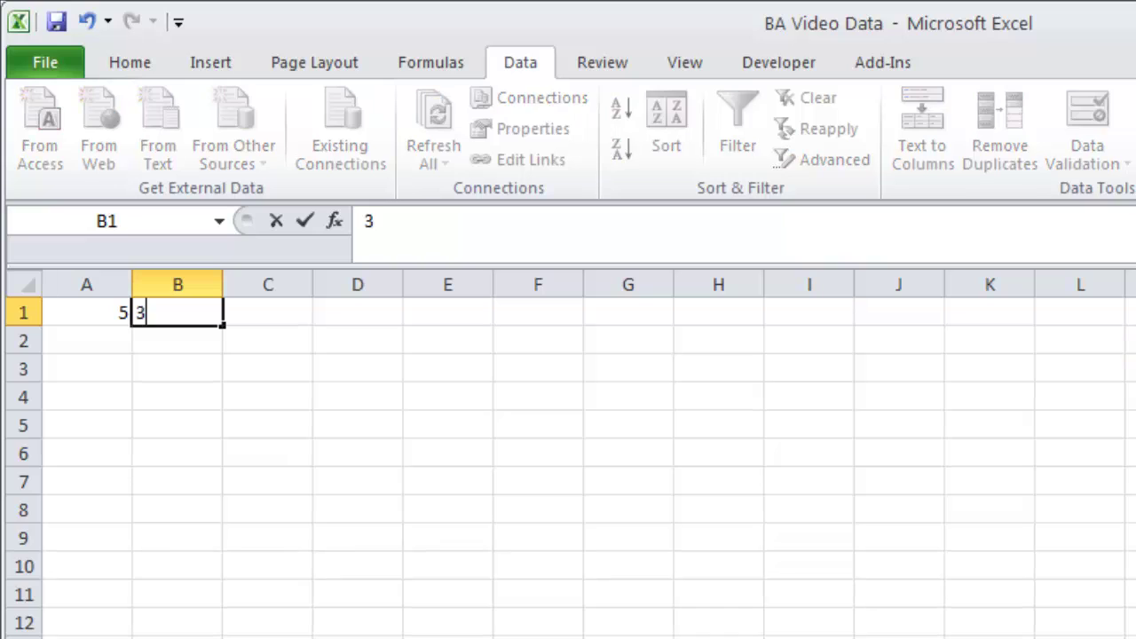
{"action": "key", "text": "Tab"}
{"action": "key", "text": "Tab"}
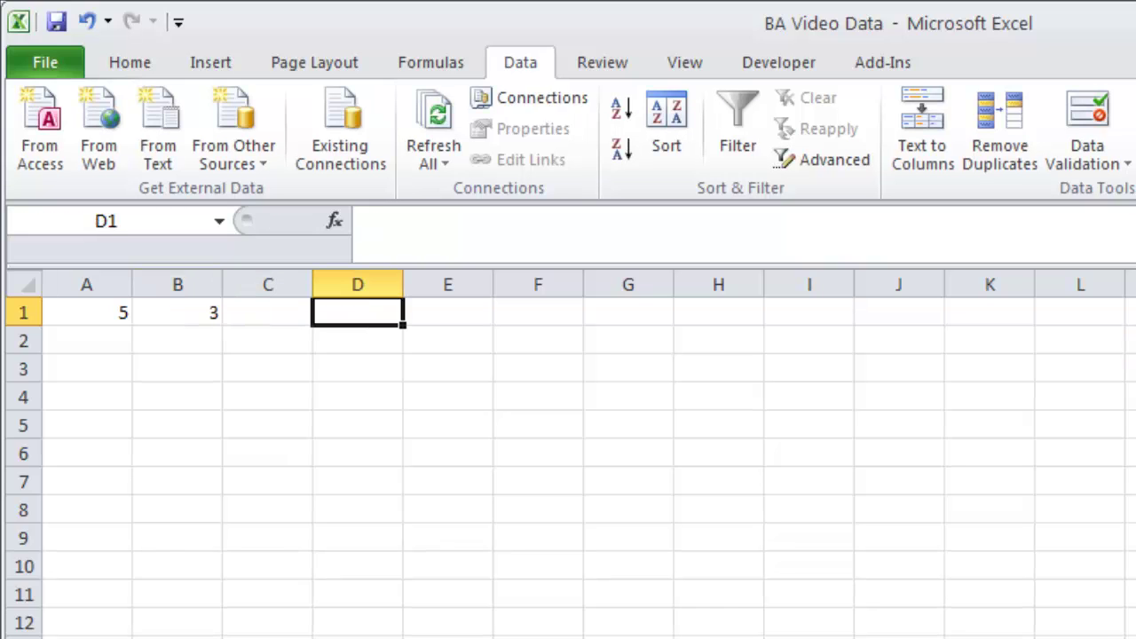
{"action": "type", "text": "1 R2"}
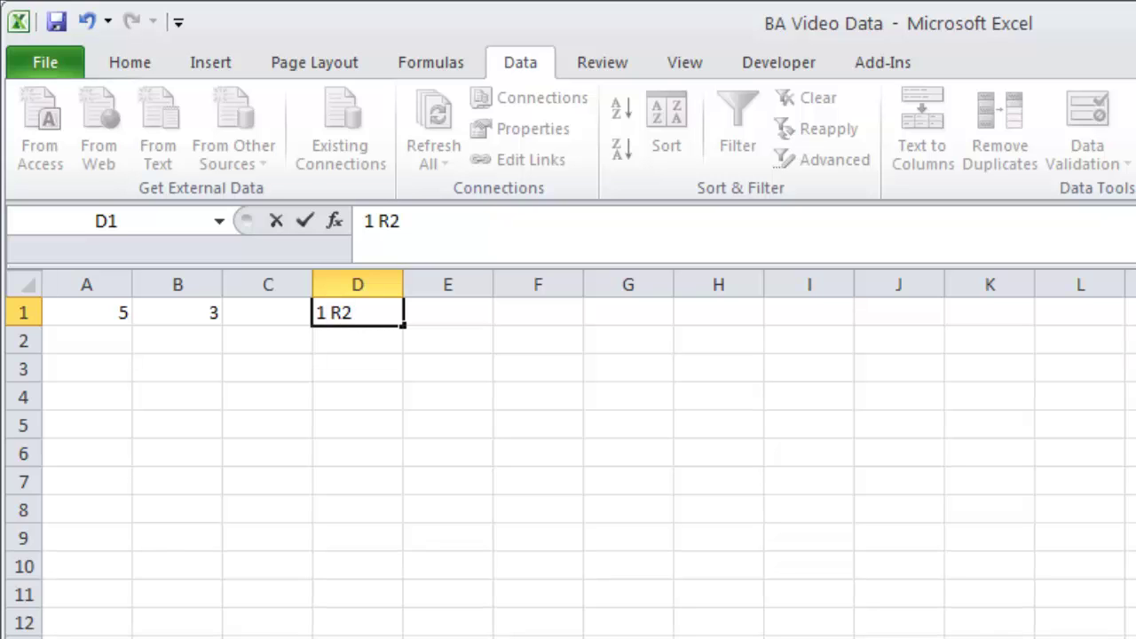
{"action": "key", "text": "Return"}
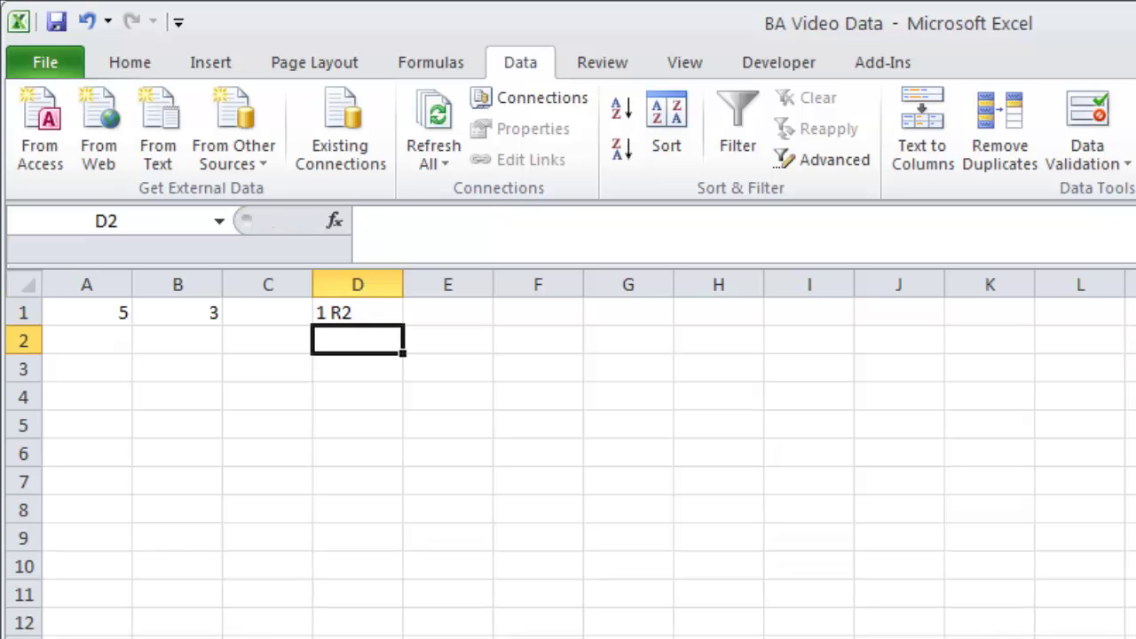
Step: Enter a second division example in row 2: 12 in A2, 3 in B2 and 4 R0 in D2
{"action": "key", "text": "Left"}
{"action": "key", "text": "Left"}
{"action": "key", "text": "Left"}
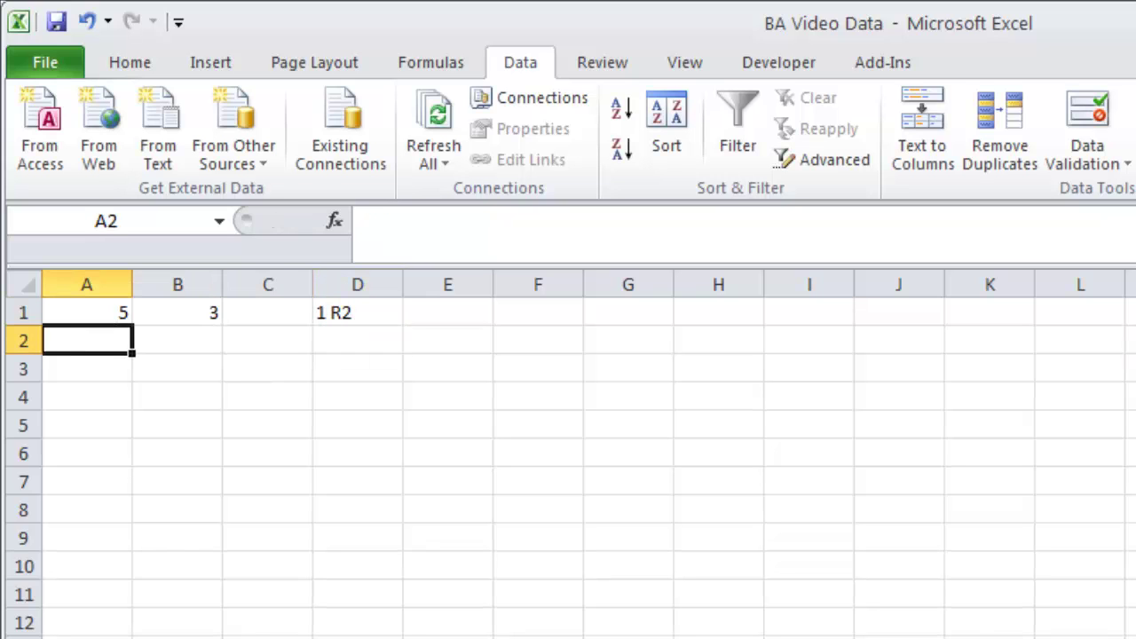
{"action": "type", "text": "12"}
{"action": "key", "text": "Tab"}
{"action": "type", "text": "3"}
{"action": "key", "text": "Tab"}
{"action": "left_click", "coordinate": [357, 340]}
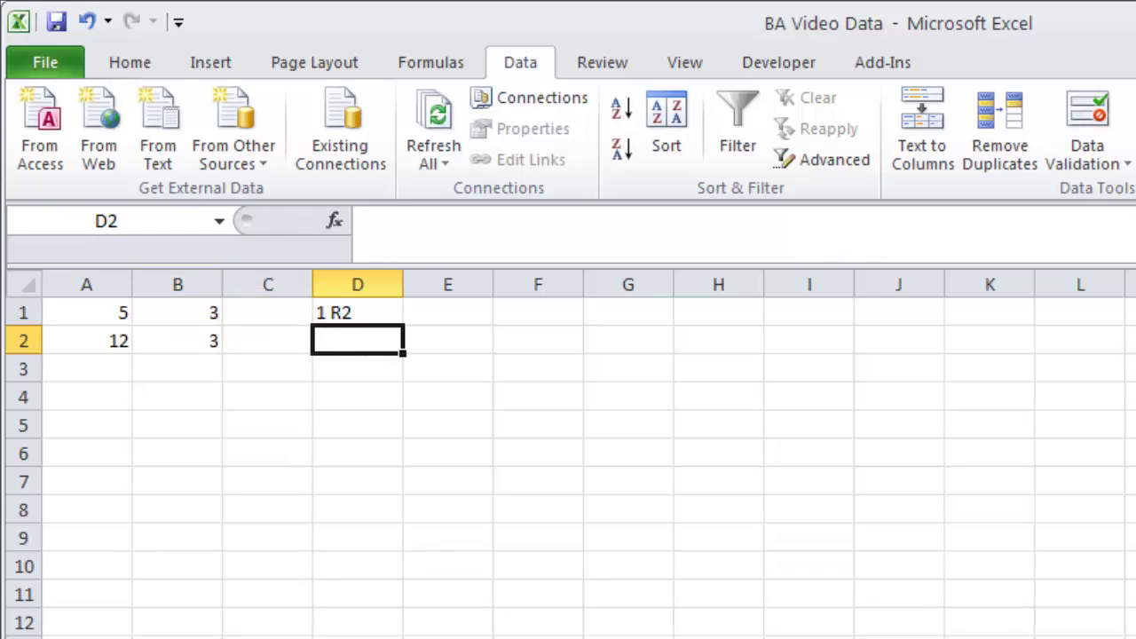
{"action": "type", "text": "$"}
{"action": "key", "text": "BackSpace"}
{"action": "type", "text": "4 R0"}
{"action": "key", "text": "Return"}
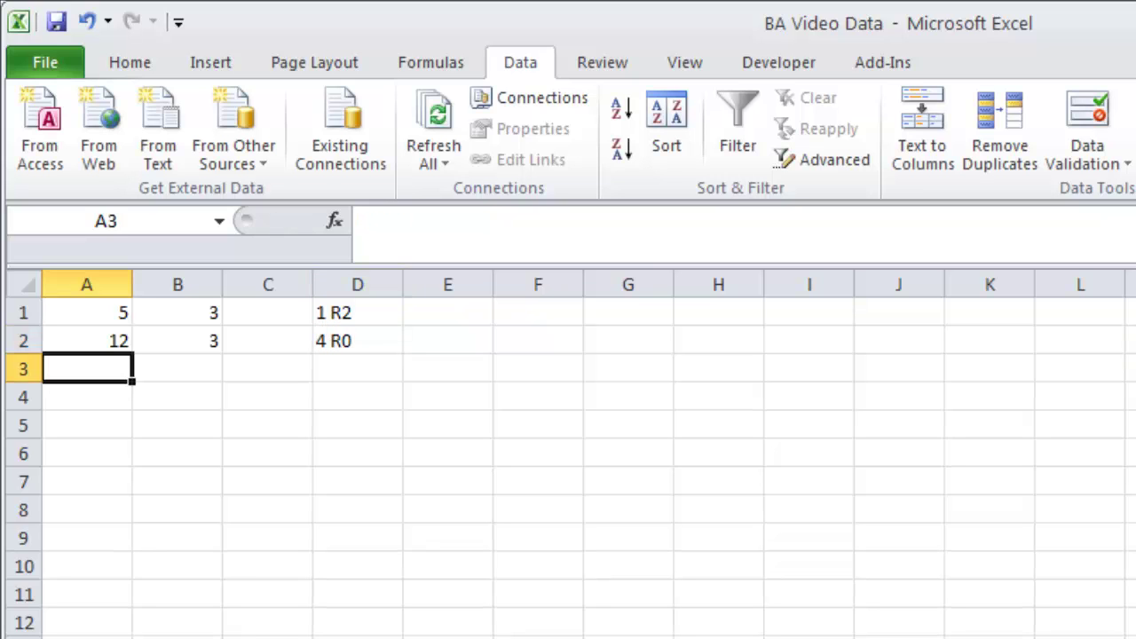
Step: Enter a third division example in row 3: 13 in A3, 3 in B3 and 4 R1 in D3
{"action": "type", "text": "13"}
{"action": "key", "text": "Tab"}
{"action": "type", "text": "3"}
{"action": "left_click", "coordinate": [357, 368]}
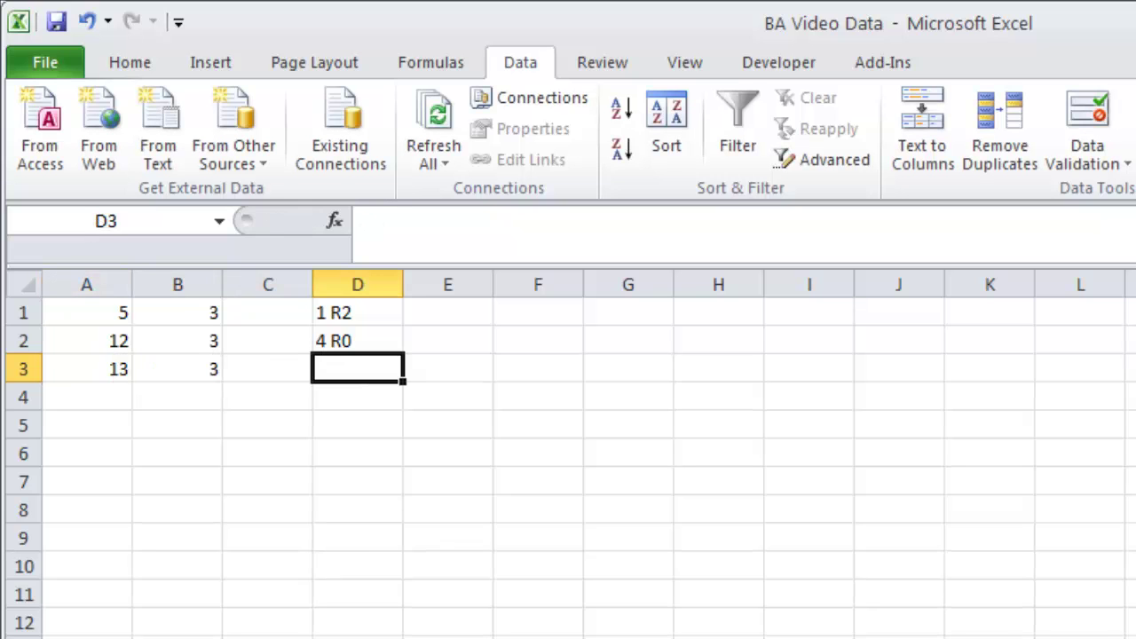
{"action": "type", "text": "4 R1"}
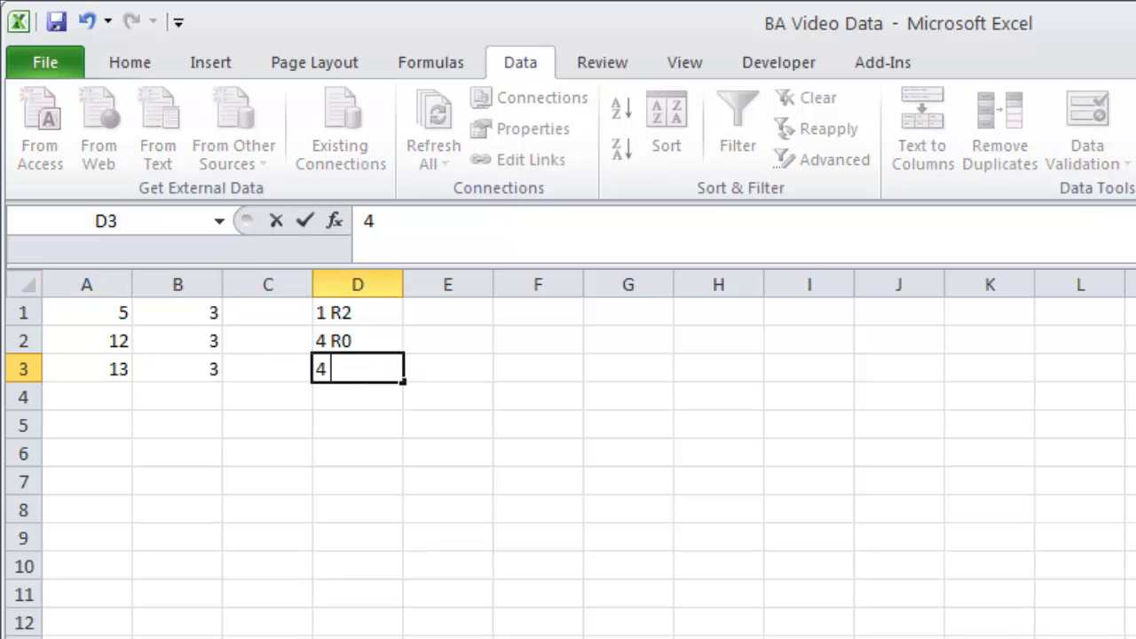
{"action": "key", "text": "ctrl+Return"}
Step: Calculate the first example's remainder in E1 with the formula =MOD(5,3)
{"action": "key", "text": "Up"}
{"action": "key", "text": "Up"}
{"action": "key", "text": "Right"}
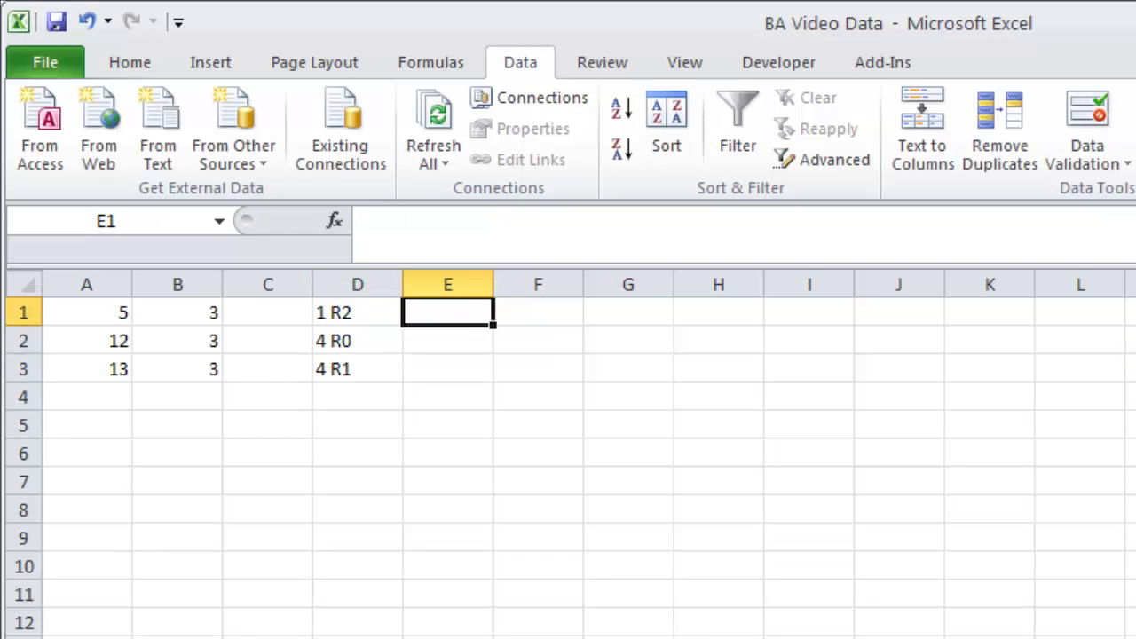
{"action": "type", "text": "=mod("}
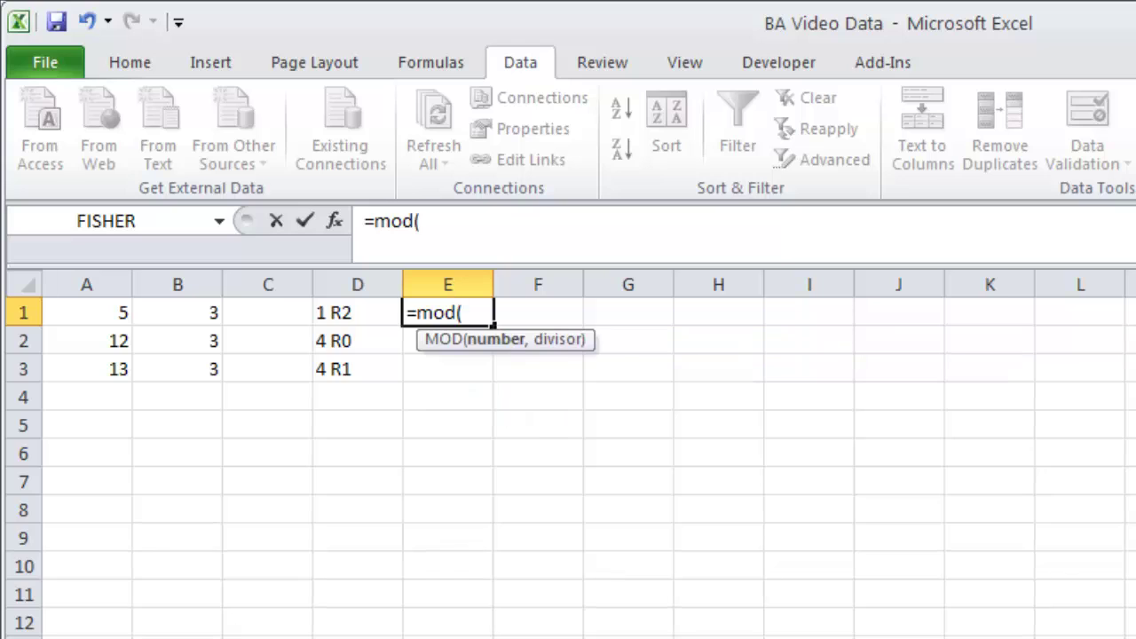
{"action": "type", "text": "5,3)"}
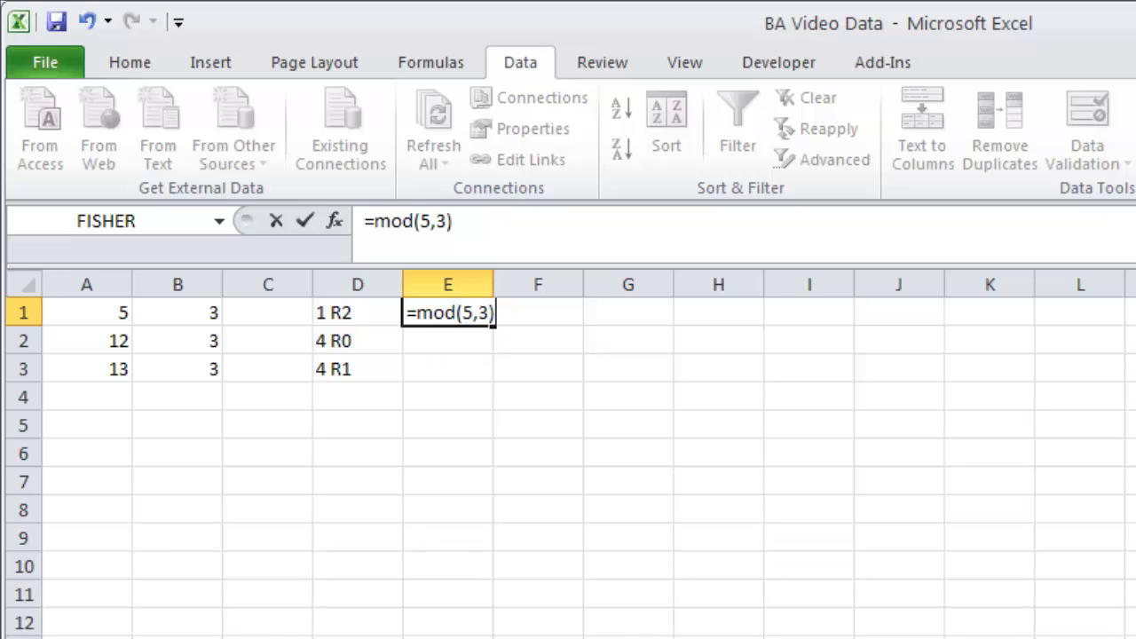
{"action": "key", "text": "Return"}
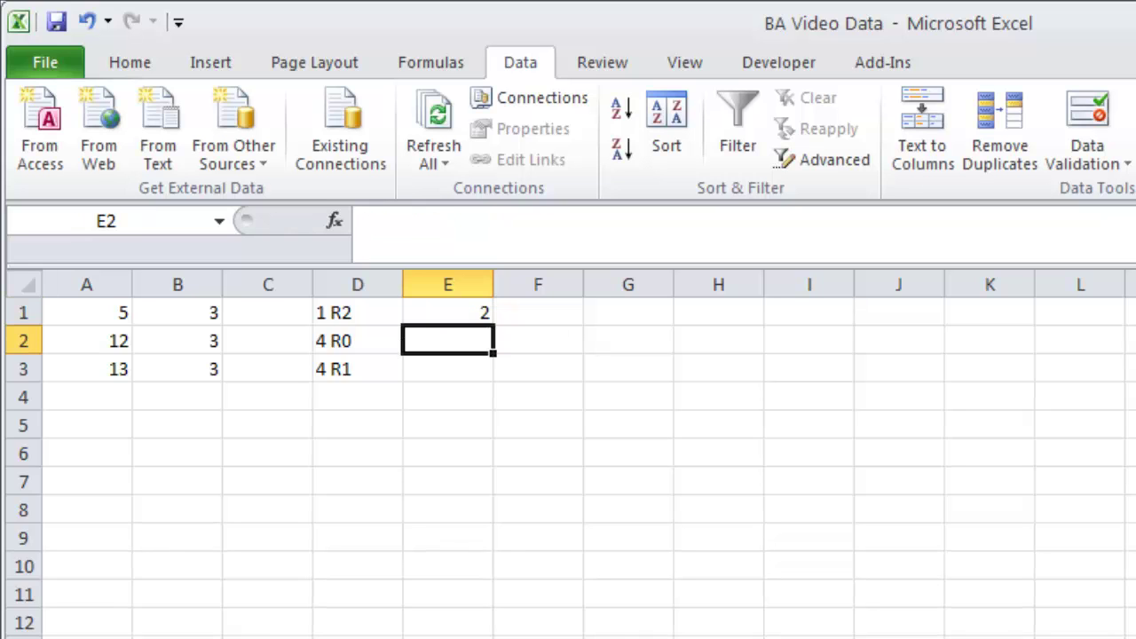
Step: Calculate the other two remainders with =MOD(12,3) in E2 and =MOD(13,3) in E3
{"action": "type", "text": "=mod("}
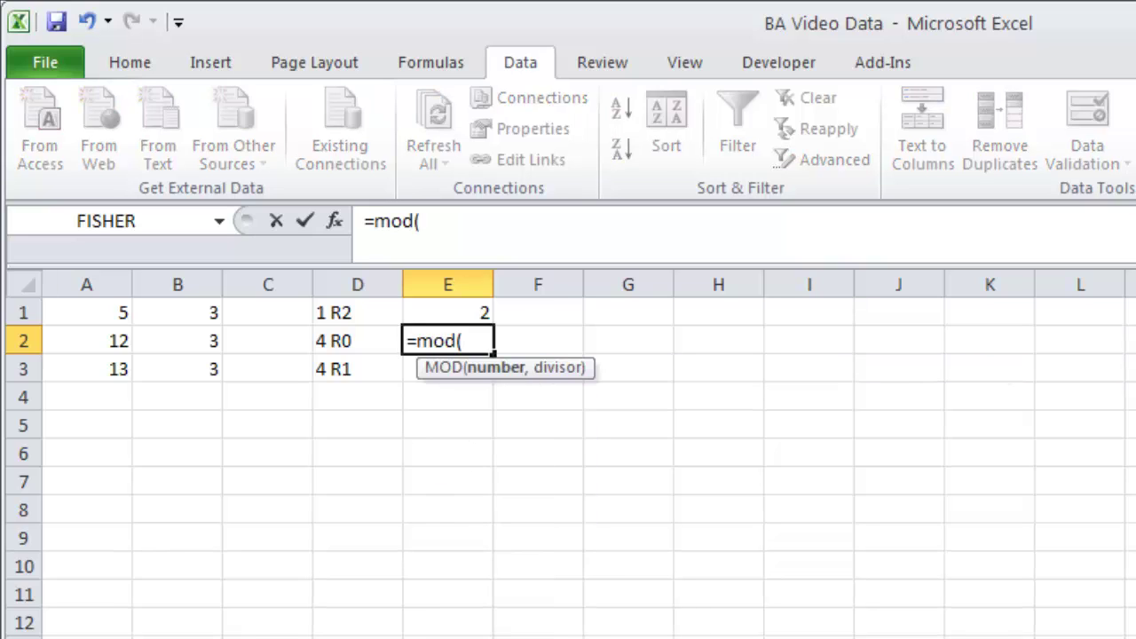
{"action": "type", "text": "12,3)"}
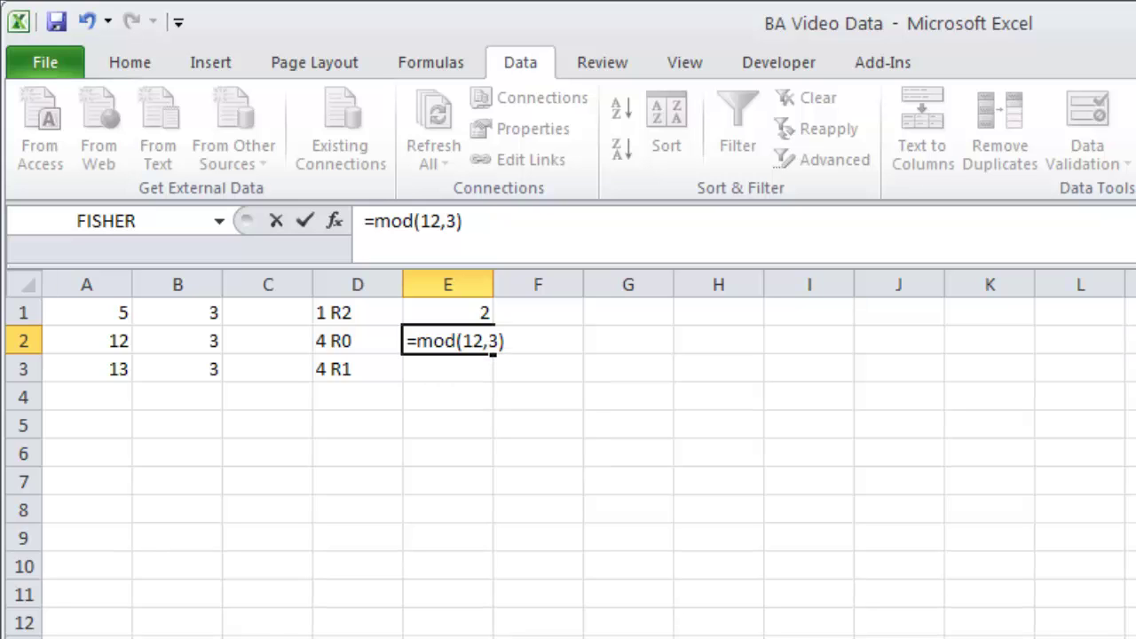
{"action": "key", "text": "Return"}
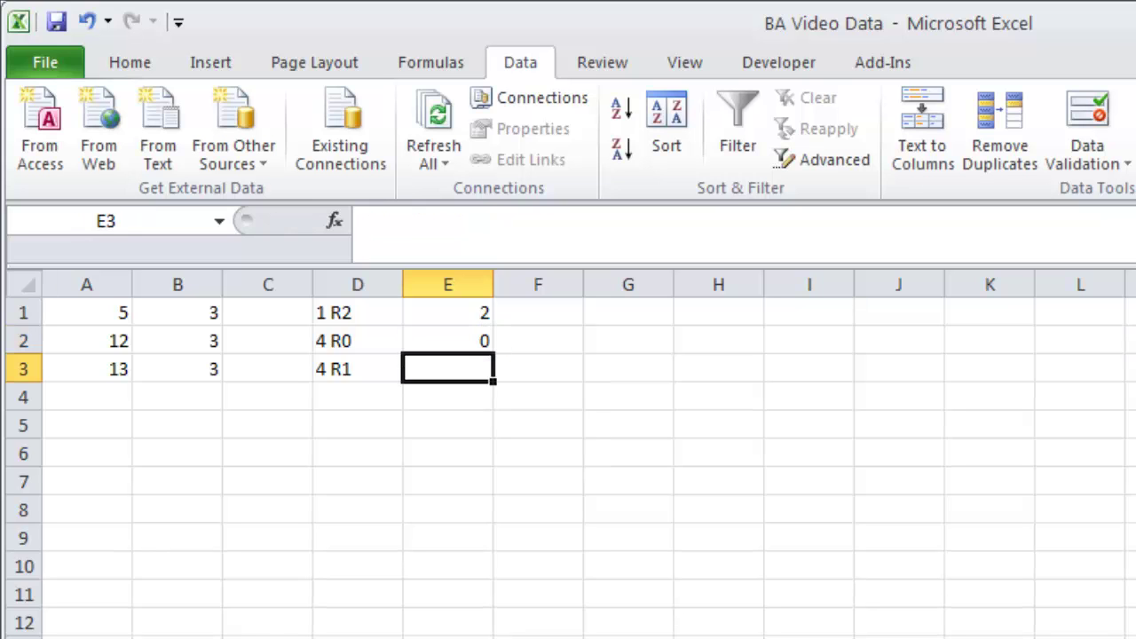
{"action": "type", "text": "="}
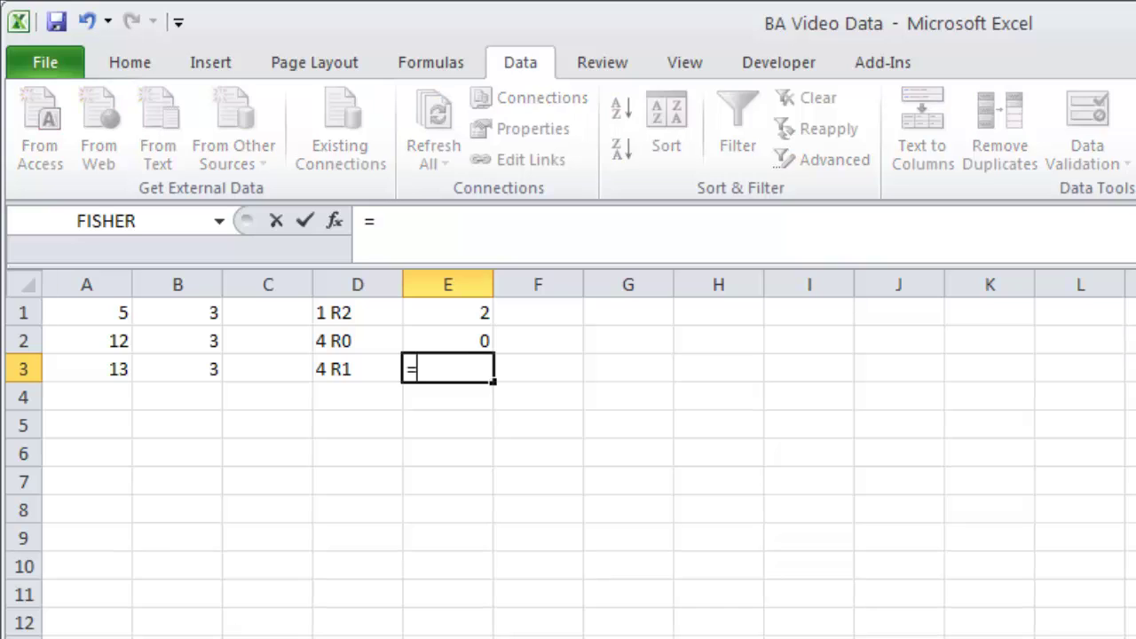
{"action": "type", "text": "mod"}
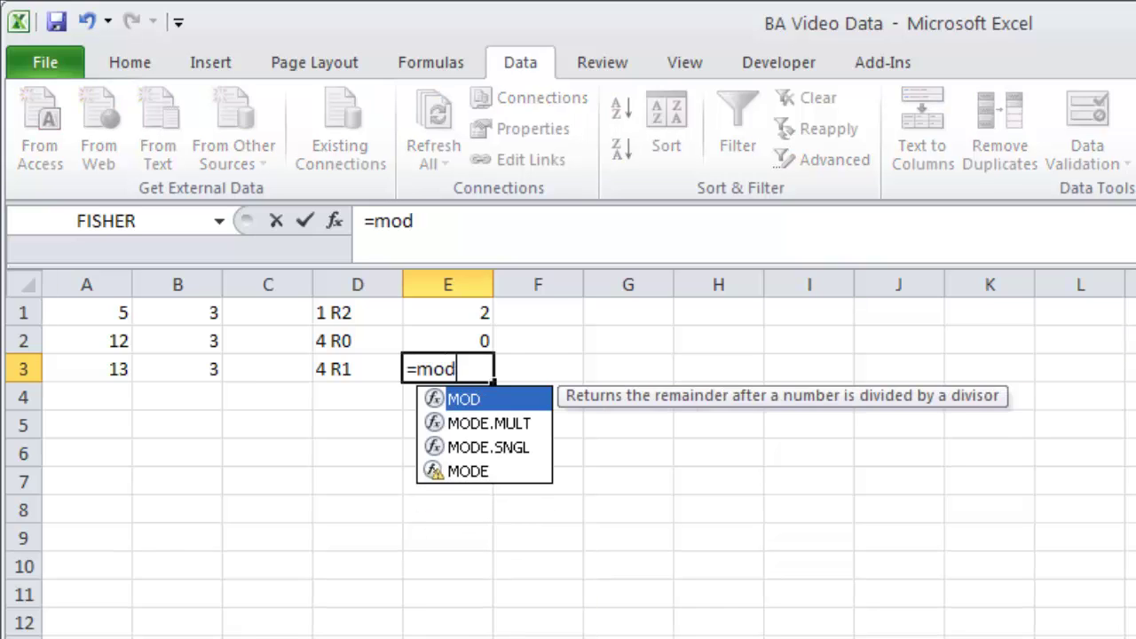
{"action": "type", "text": "(13,"}
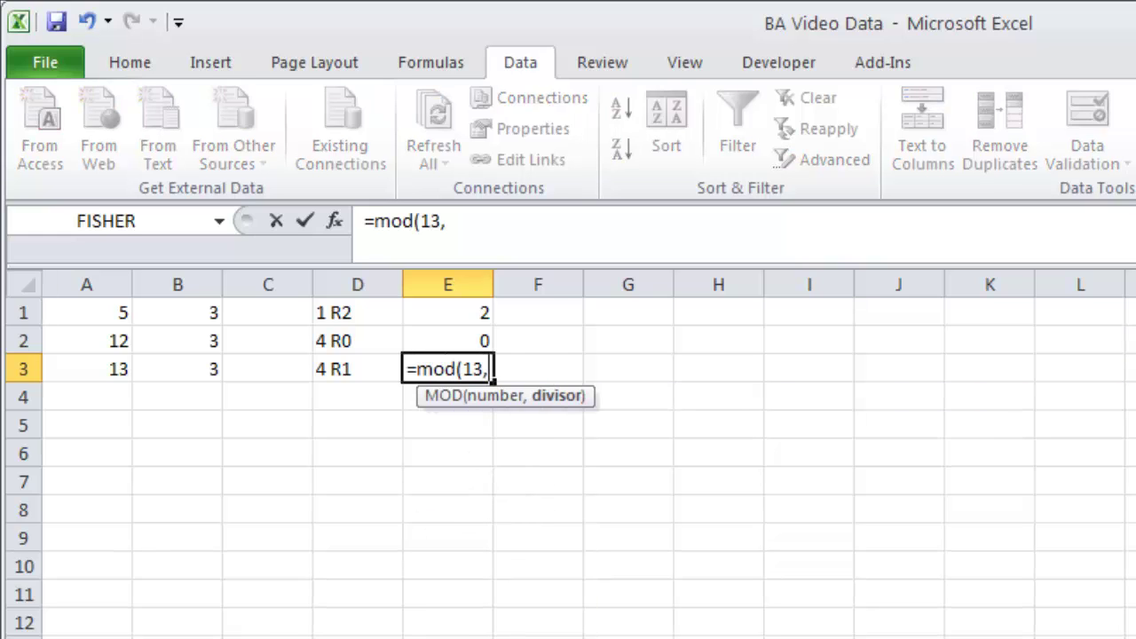
{"action": "type", "text": "3)"}
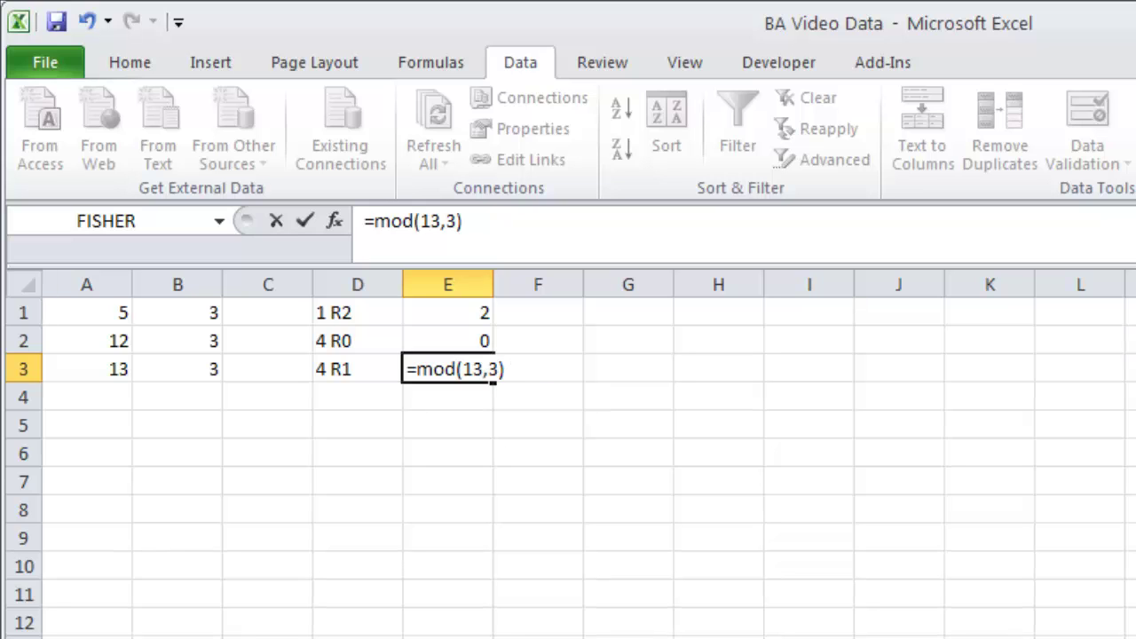
{"action": "key", "text": "Return"}
Step: Select D1:E3 to compare the written division results with the MOD results
{"action": "key", "text": "Up"}
{"action": "key", "text": "Up"}
{"action": "key", "text": "Up"}
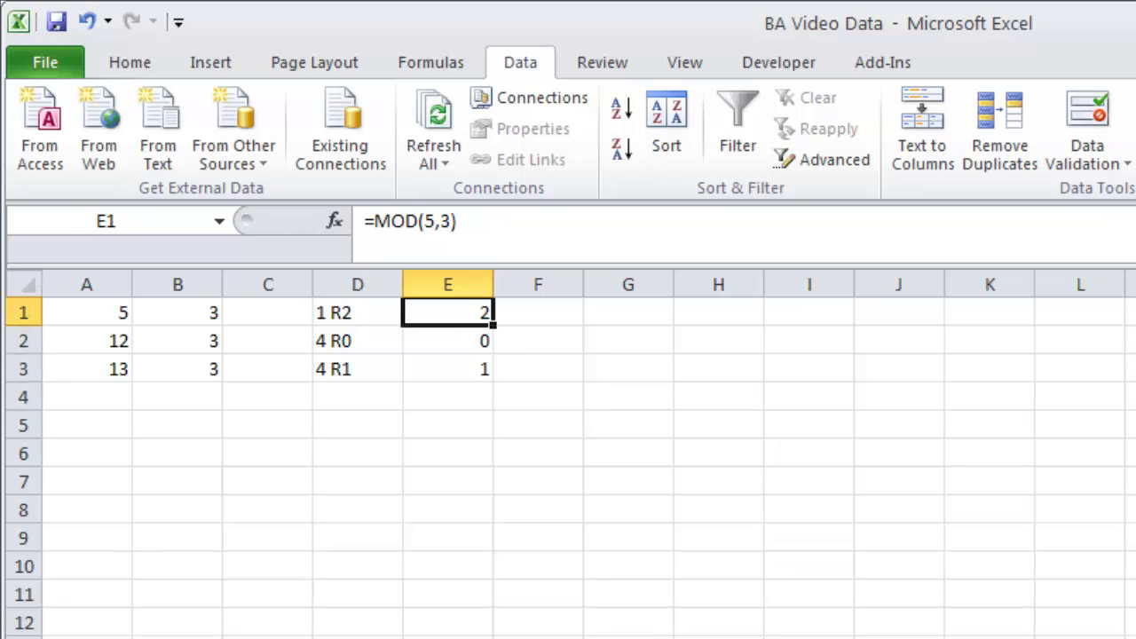
{"action": "key", "text": "Left"}
{"action": "key", "text": "shift+Right"}
{"action": "key", "text": "shift+Down"}
{"action": "key", "text": "shift+Down"}
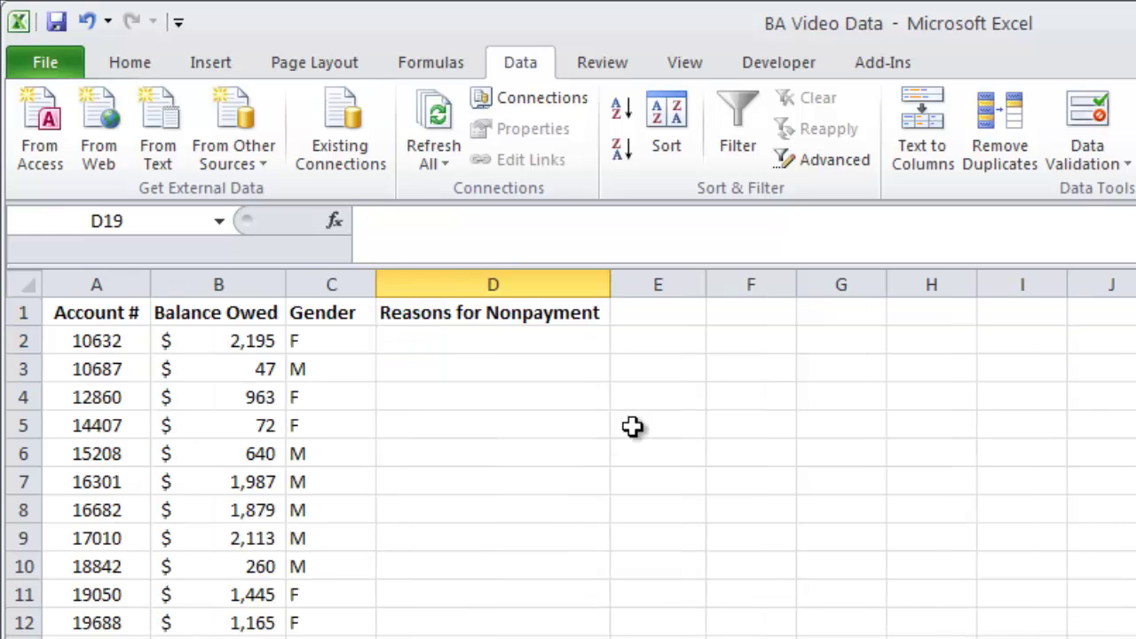
Step: Add the column heading Cust # in cell E1, beside Reasons for Nonpayment
{"action": "left_click", "coordinate": [655, 309]}
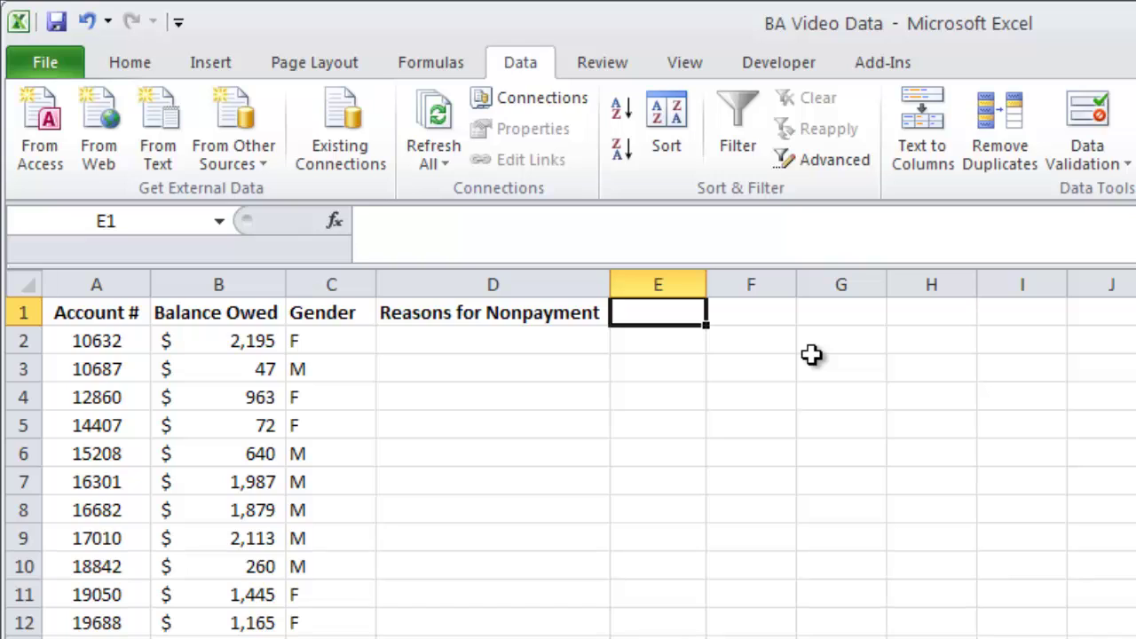
{"action": "type", "text": "Custo"}
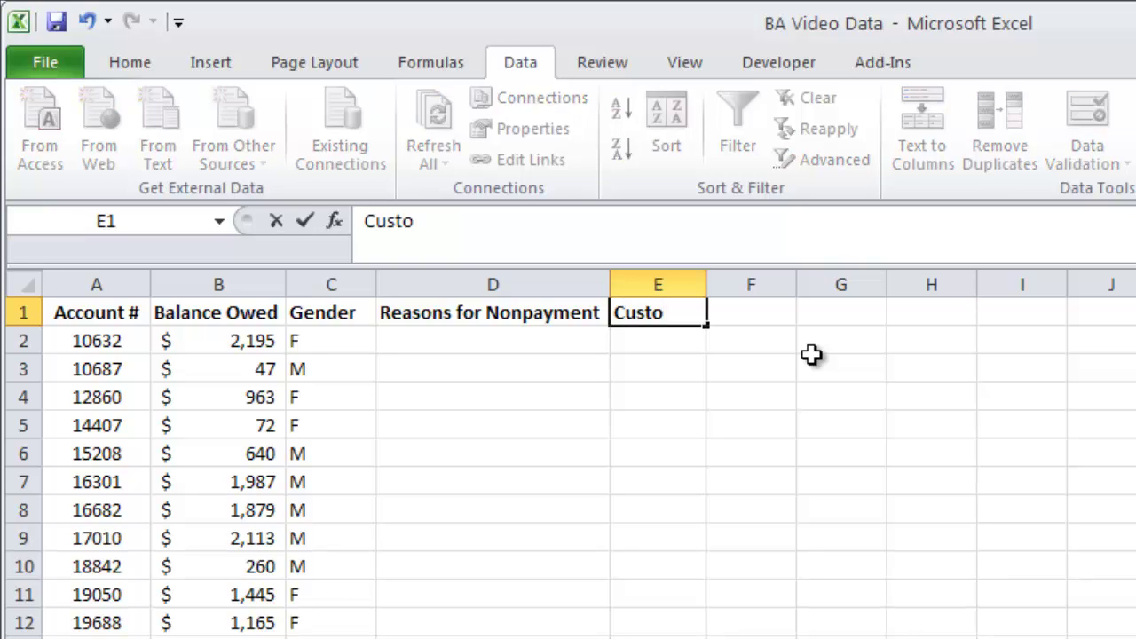
{"action": "key", "text": "BackSpace"}
{"action": "type", "text": "#"}
{"action": "key", "text": "Return"}
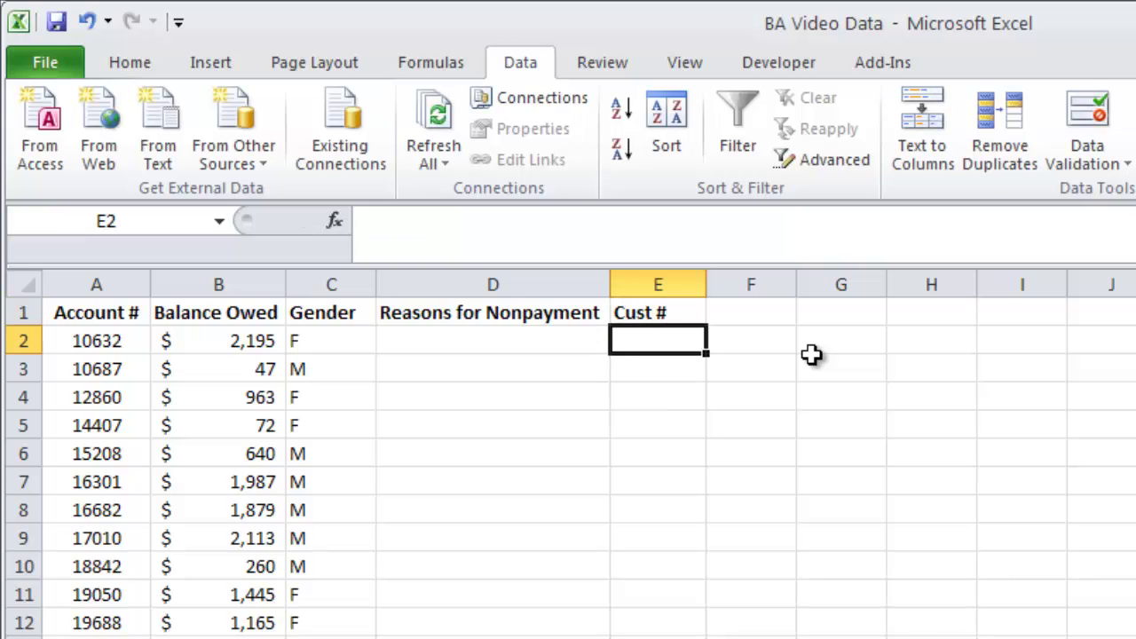
Step: Number the first three customers 1, 2 and 3 in cells E2 to E4
{"action": "type", "text": "1"}
{"action": "key", "text": "Return"}
{"action": "type", "text": "2"}
{"action": "key", "text": "Return"}
{"action": "type", "text": "3"}
{"action": "key", "text": "Return"}
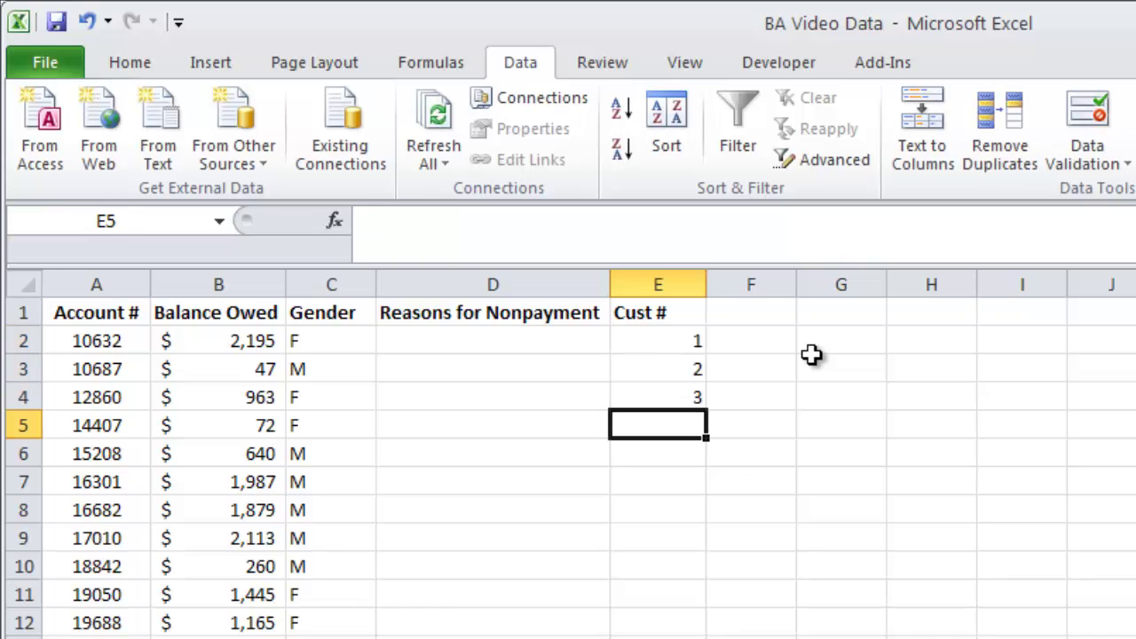
Step: Extend the 1, 2, 3 numbering in E2:E4 down the Cust # column to the last customer record
{"action": "key", "text": "Up"}
{"action": "key", "text": "Up"}
{"action": "key", "text": "Up"}
{"action": "key", "text": "shift+Down"}
{"action": "key", "text": "shift+Down"}
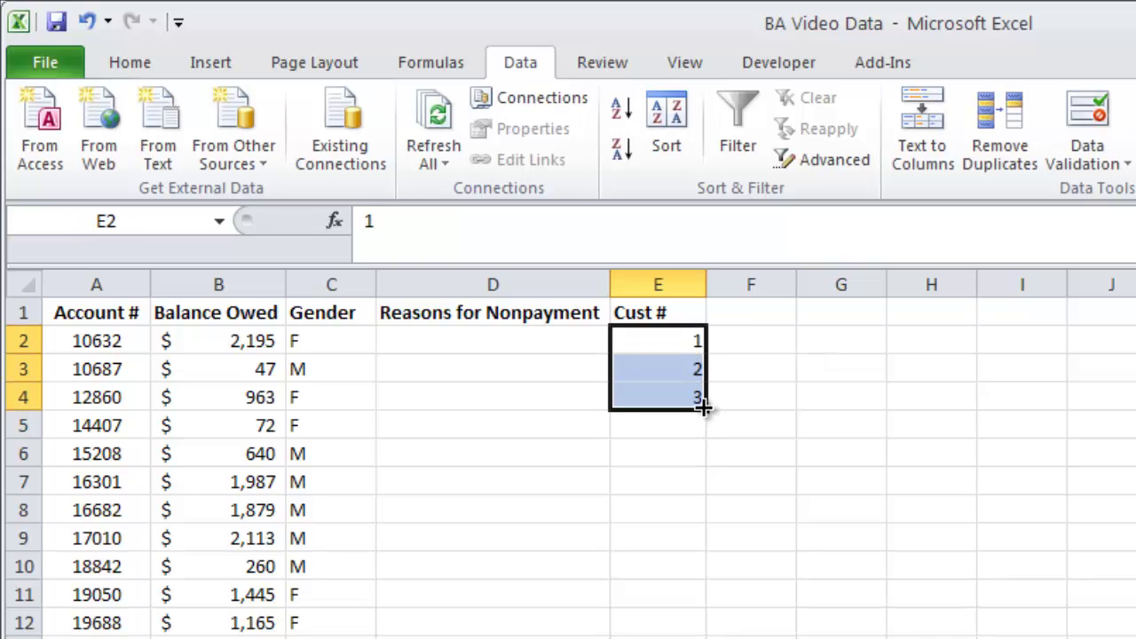
{"action": "double_click", "coordinate": [708, 407]}
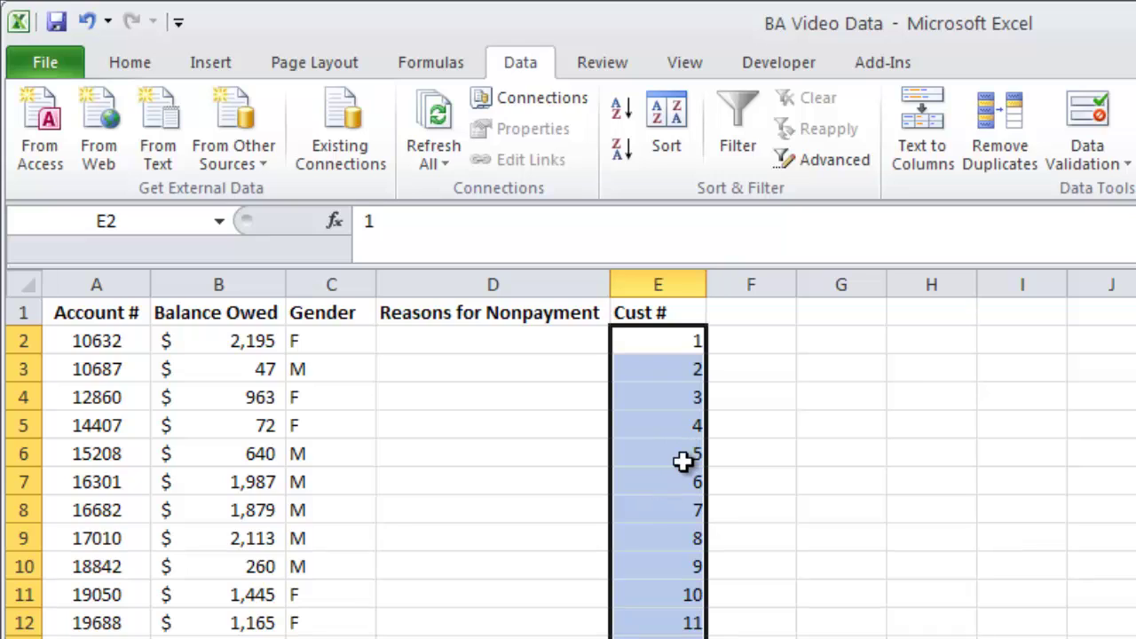
{"action": "left_click", "coordinate": [684, 450]}
{"action": "left_click_drag", "start_coordinate": [695, 342], "coordinate": [666, 400]}
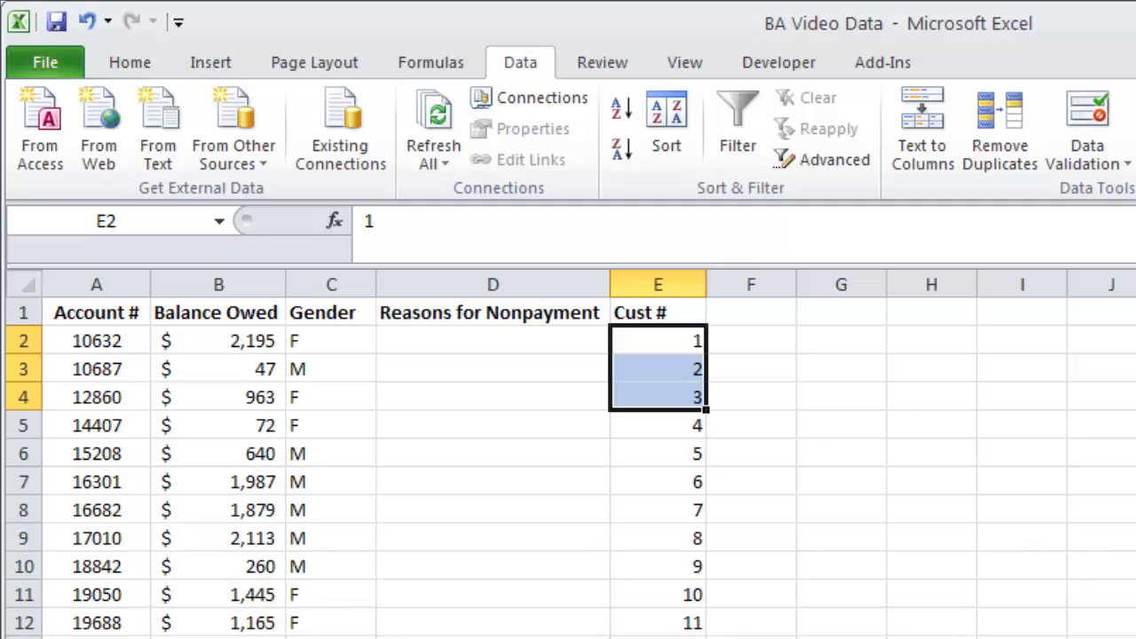
{"action": "left_click_drag", "start_coordinate": [1118, 391], "coordinate": [1096, 293]}
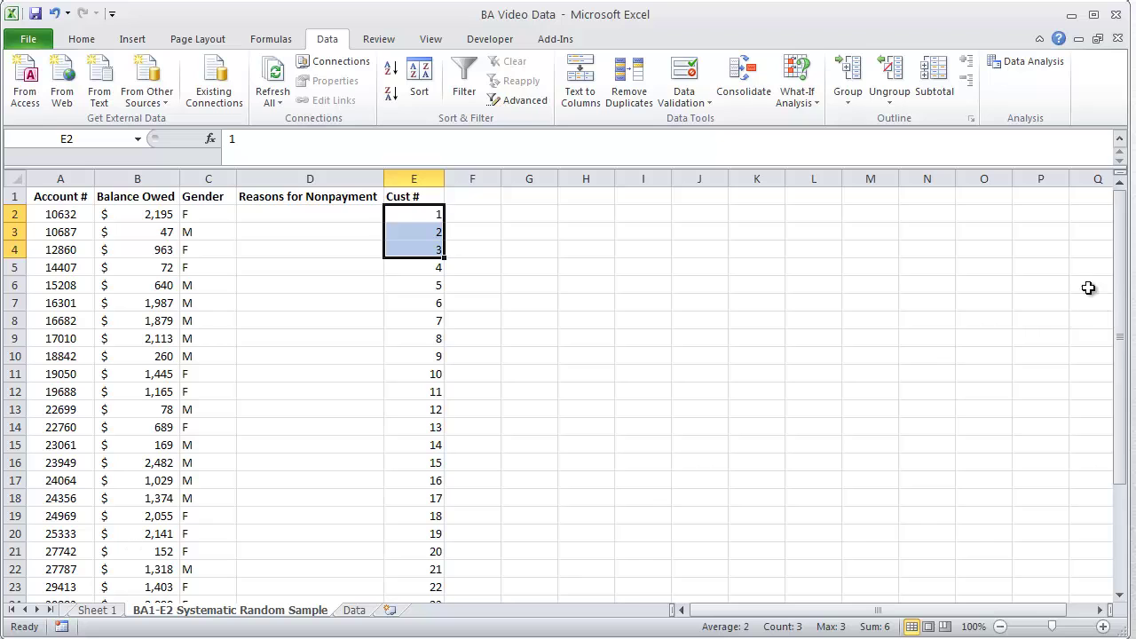
Step: Add the column heading Mod # in cell F1, beside Cust #
{"action": "left_click", "coordinate": [473, 196]}
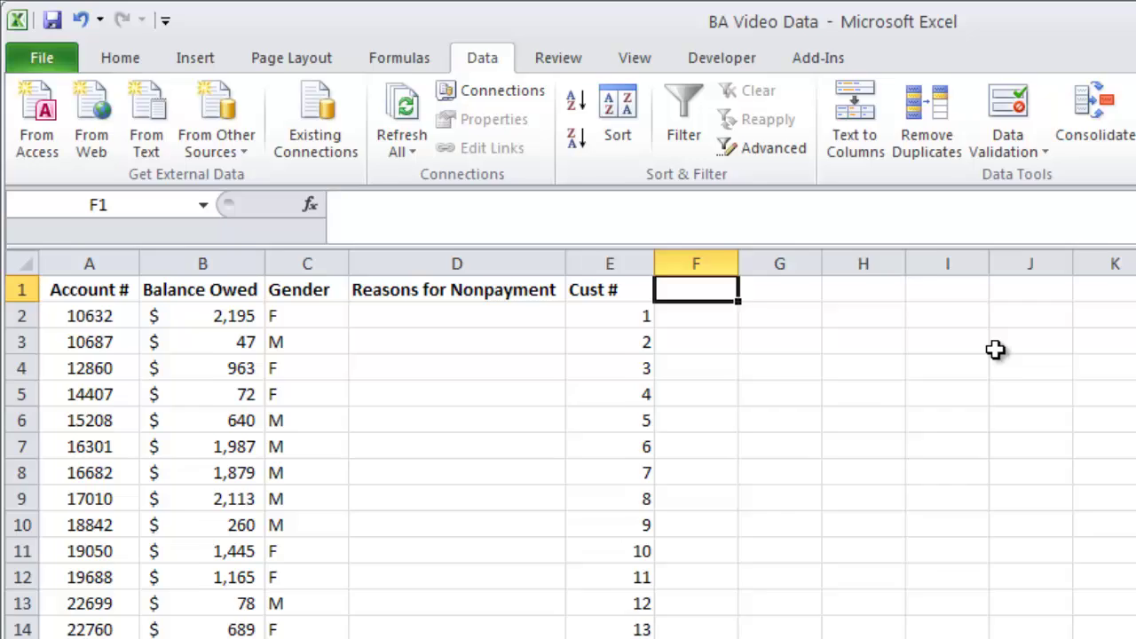
{"action": "type", "text": "Mod"}
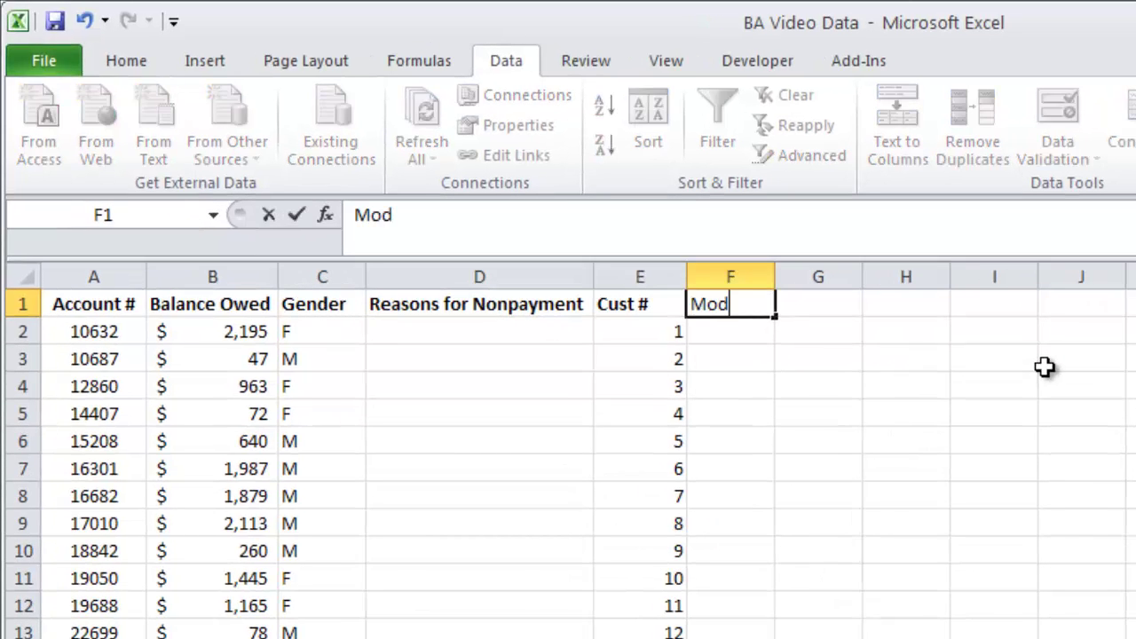
{"action": "type", "text": " #"}
{"action": "key", "text": "Return"}
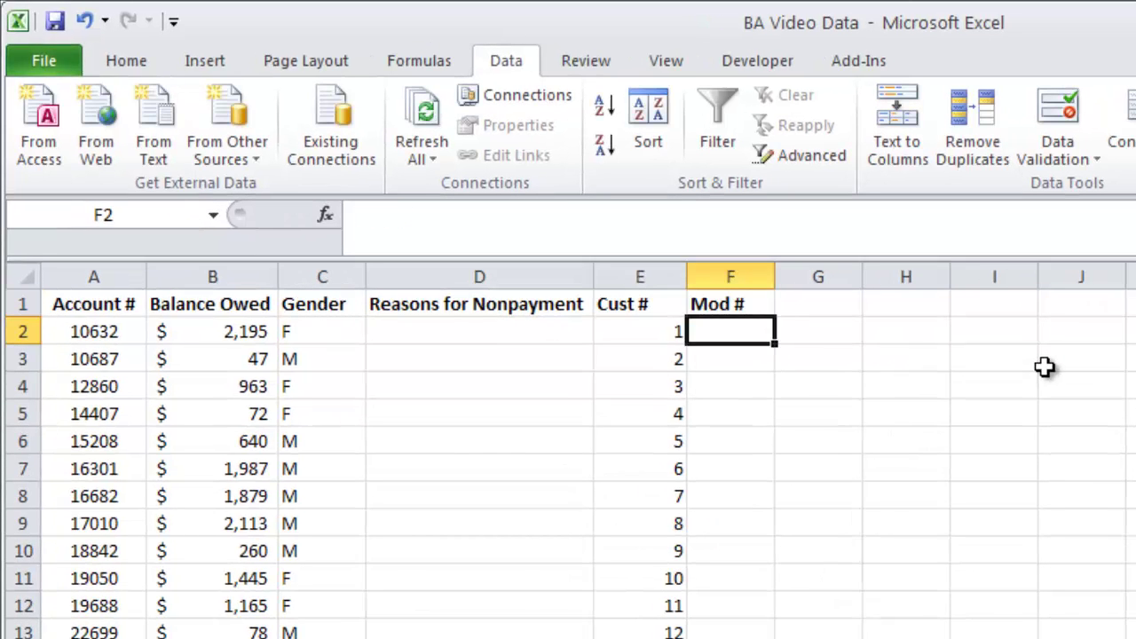
Step: Calculate the first customer's remainder in F2 with =MOD(E2,3) and copy the formula down the Mod # column
{"action": "type", "text": "="}
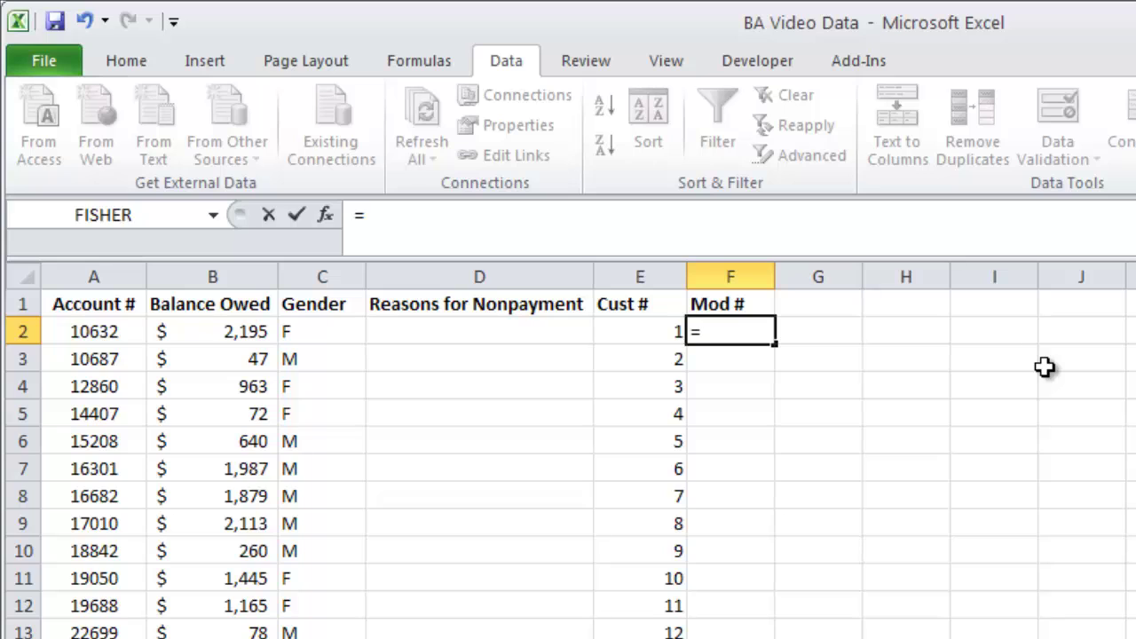
{"action": "type", "text": "mod("}
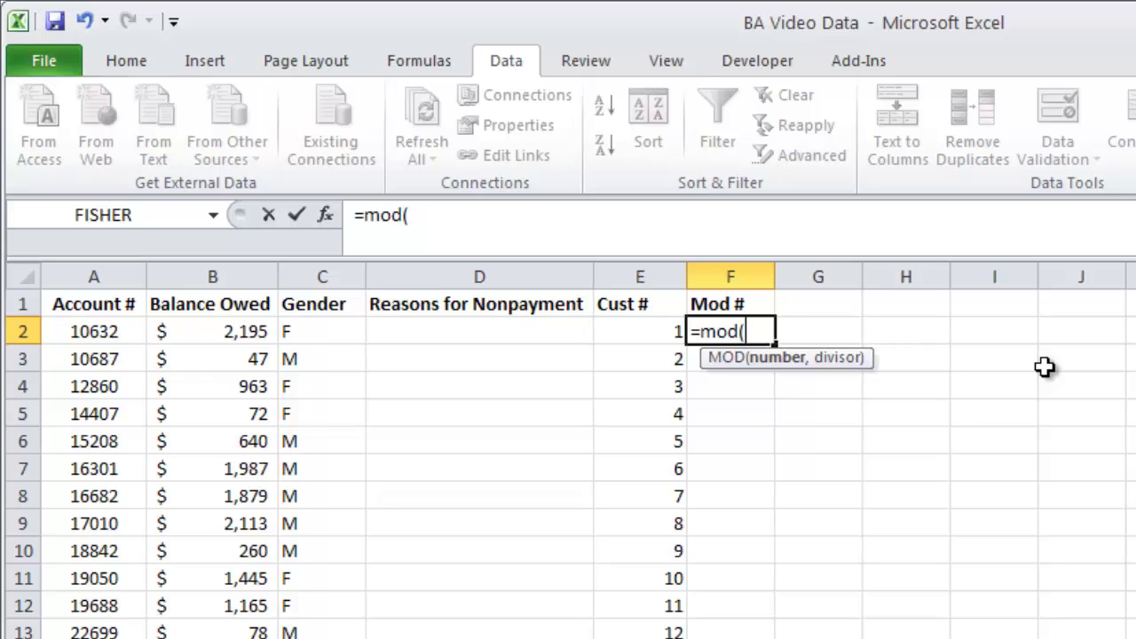
{"action": "key", "text": "Left"}
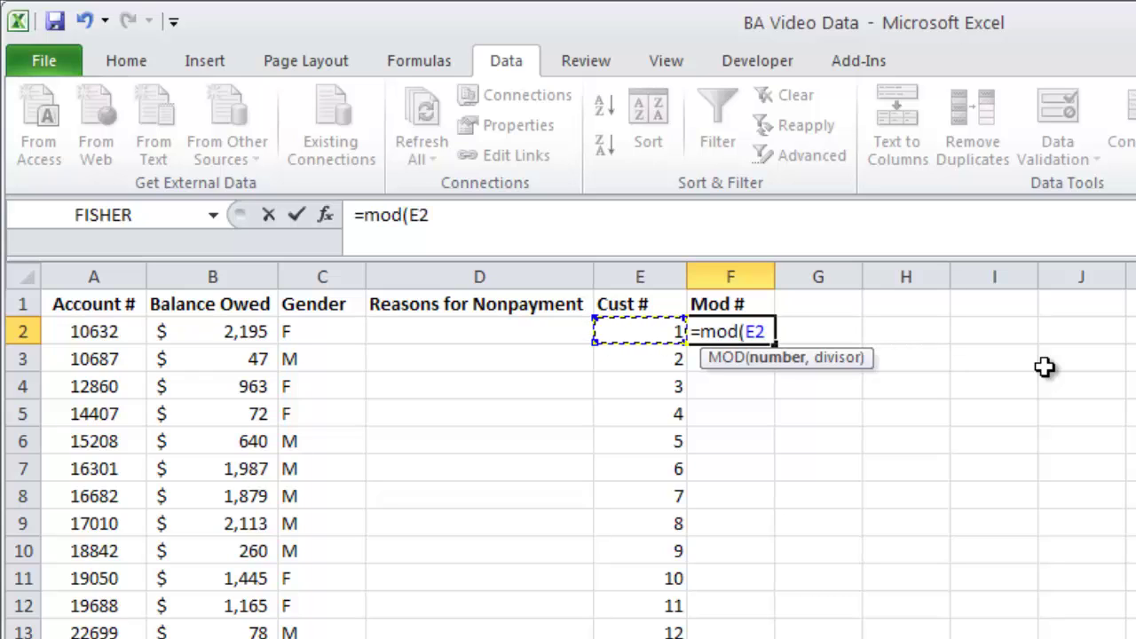
{"action": "type", "text": ",3)"}
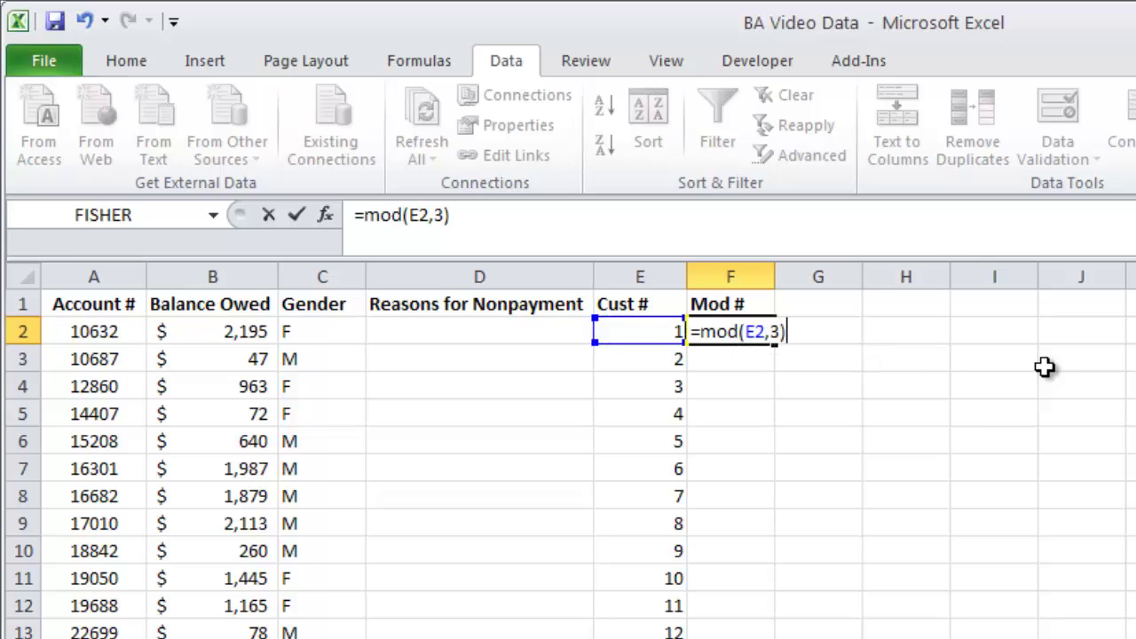
{"action": "key", "text": "Return"}
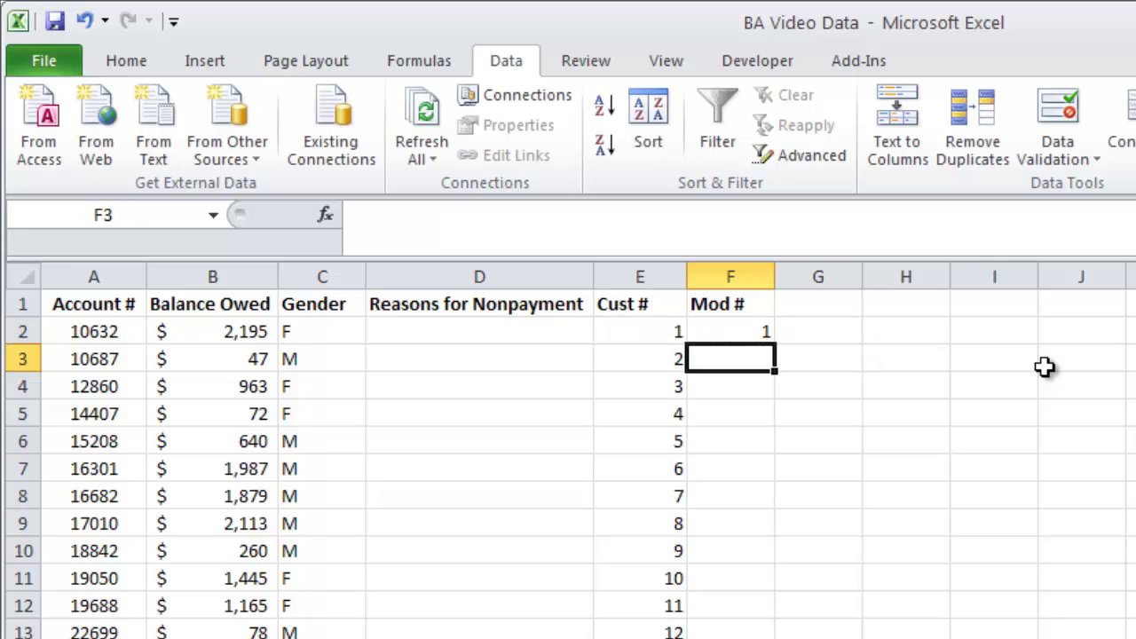
{"action": "key", "text": "Up"}
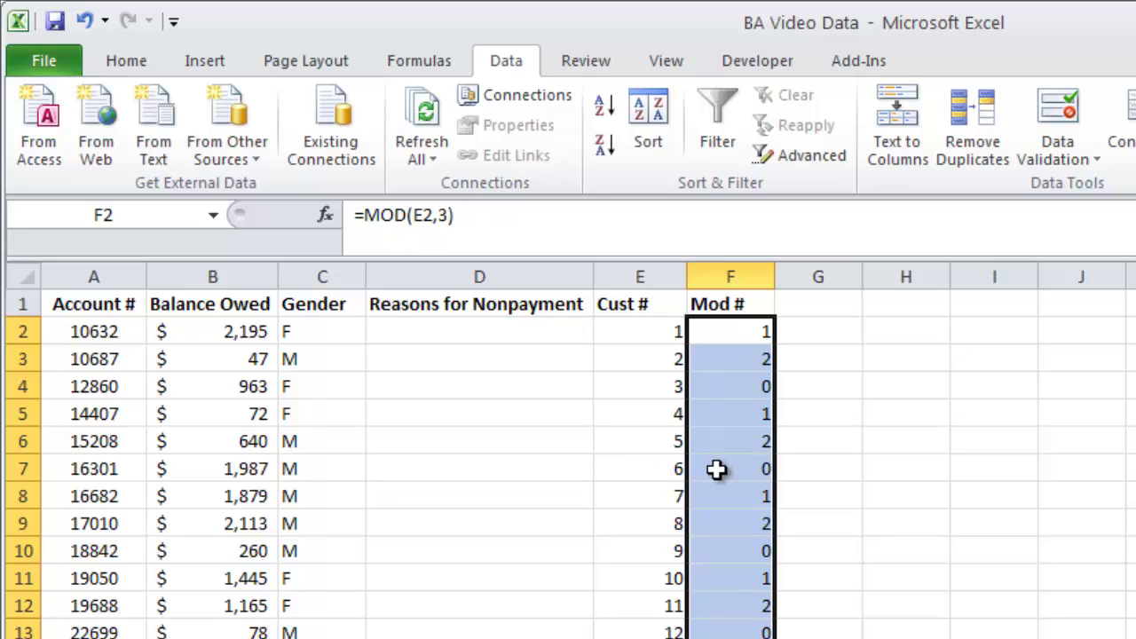
{"action": "left_click", "coordinate": [838, 463]}
Step: Check the Mod # results for every third customer in cells F4, F7, F10 and F13
{"action": "left_click", "coordinate": [759, 393]}
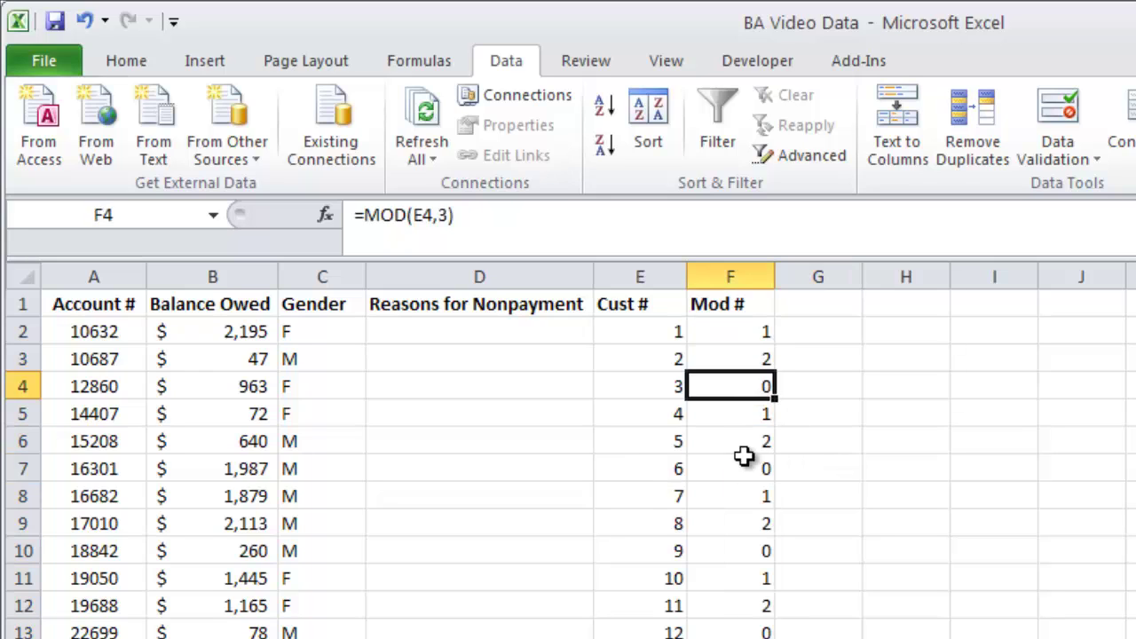
{"action": "left_click", "coordinate": [742, 467]}
{"action": "left_click", "coordinate": [741, 549]}
{"action": "left_click", "coordinate": [746, 632]}
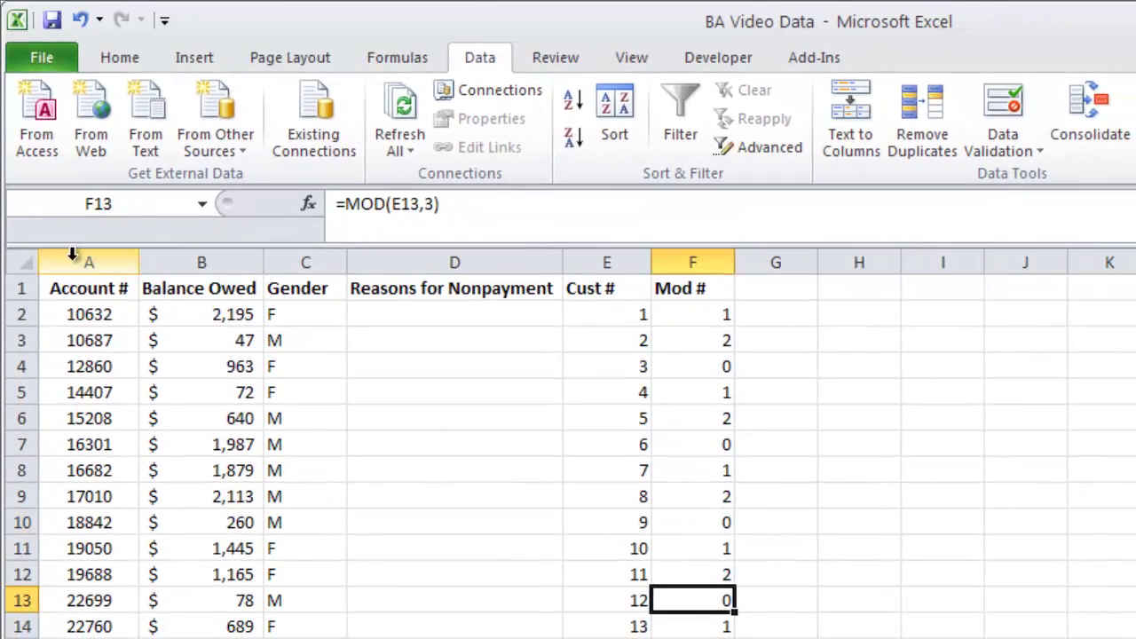
Step: Sort the whole customer table in columns A to F, headers included, by Mod # values from smallest to largest
{"action": "left_click_drag", "start_coordinate": [73, 256], "coordinate": [177, 263]}
{"action": "left_click_drag", "start_coordinate": [89, 288], "coordinate": [748, 635]}
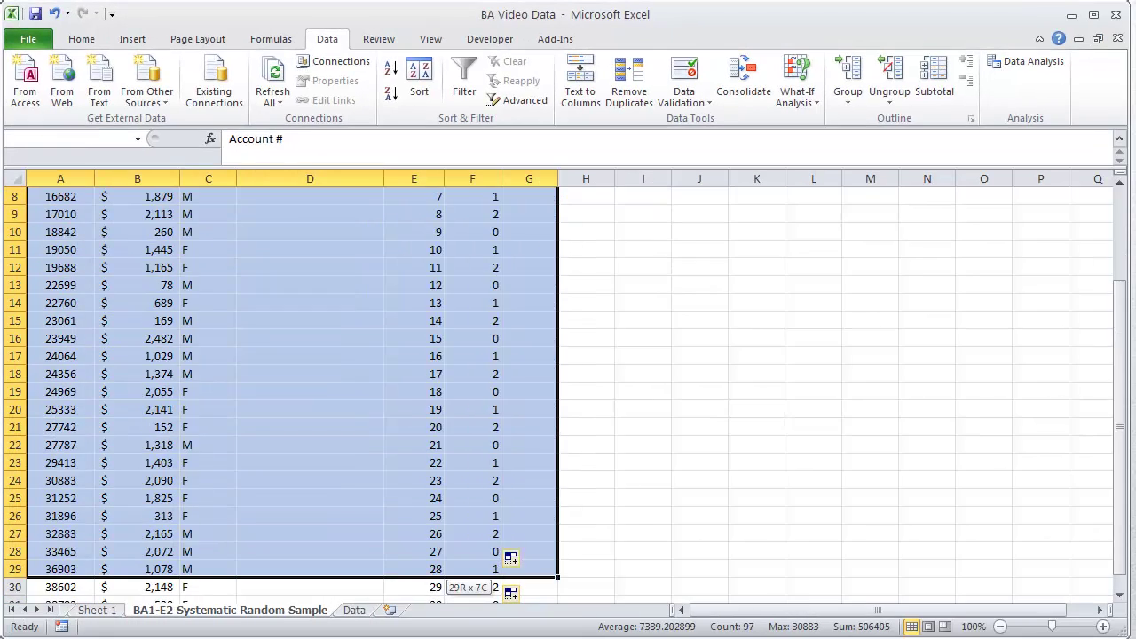
{"action": "left_click_drag", "start_coordinate": [511, 593], "coordinate": [495, 568]}
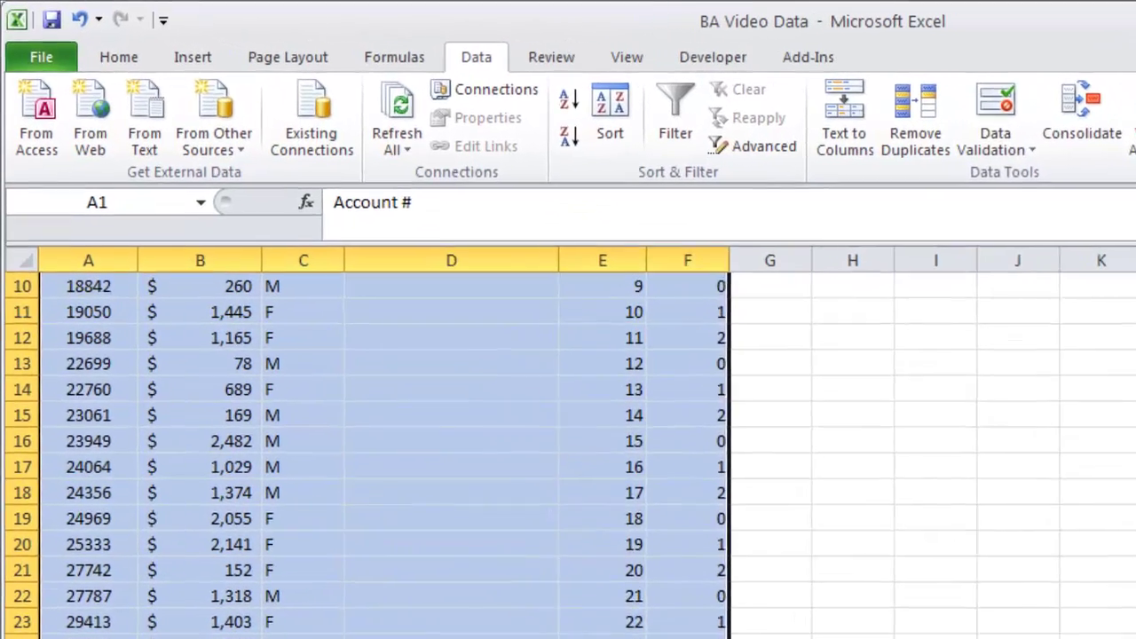
{"action": "scroll", "coordinate": [372, 453], "scroll_direction": "up", "scroll_amount": 3}
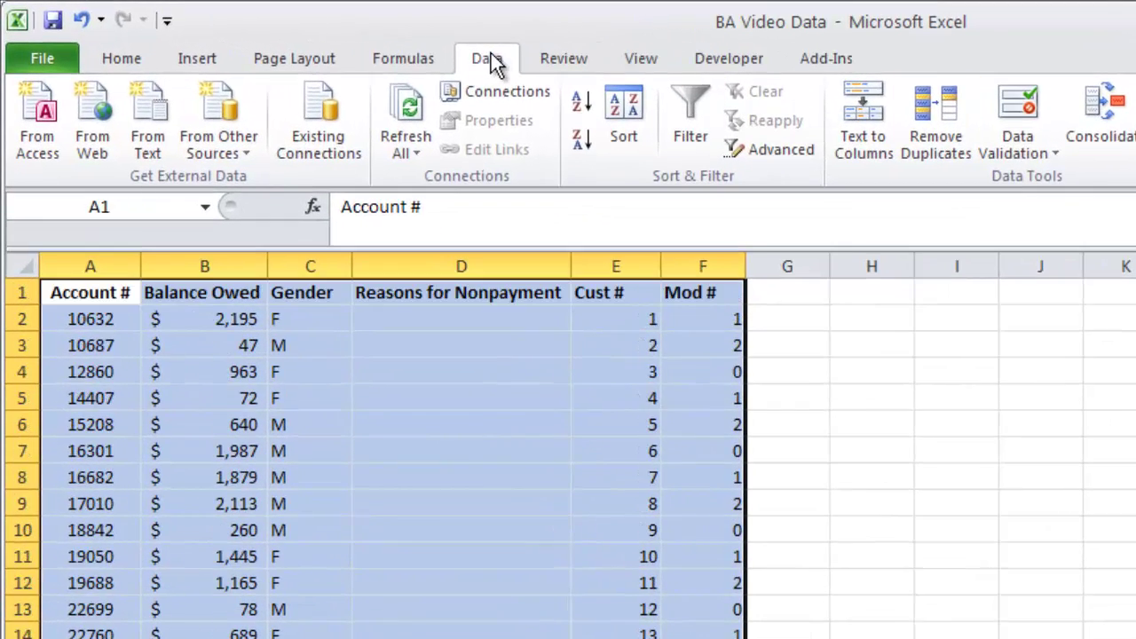
{"action": "left_click", "coordinate": [627, 107]}
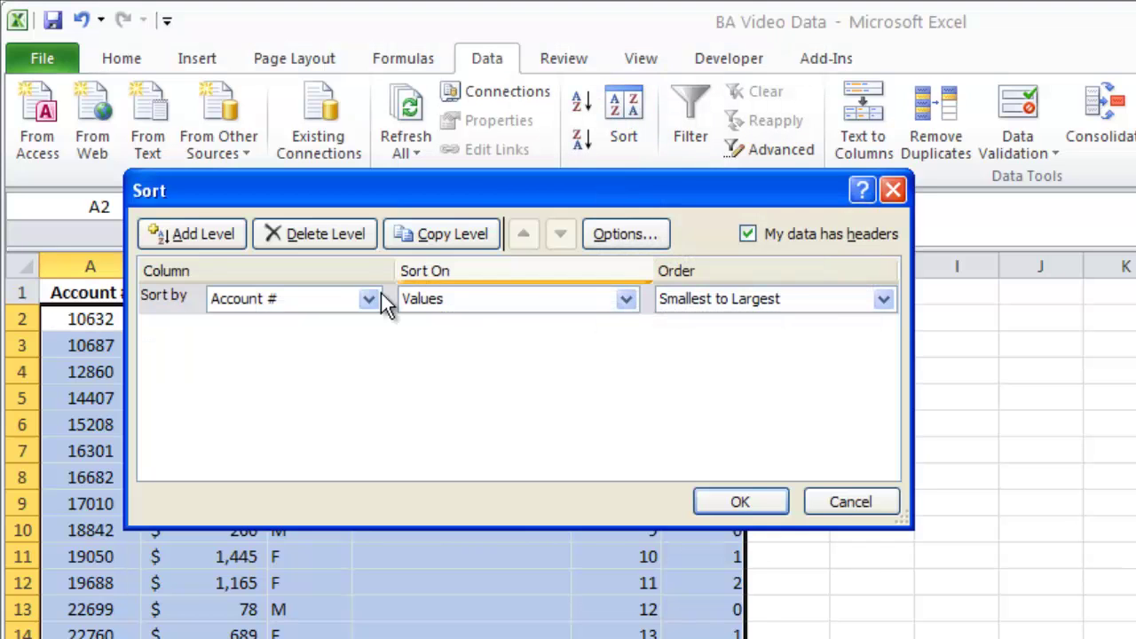
{"action": "left_click", "coordinate": [368, 300]}
{"action": "left_click", "coordinate": [283, 410]}
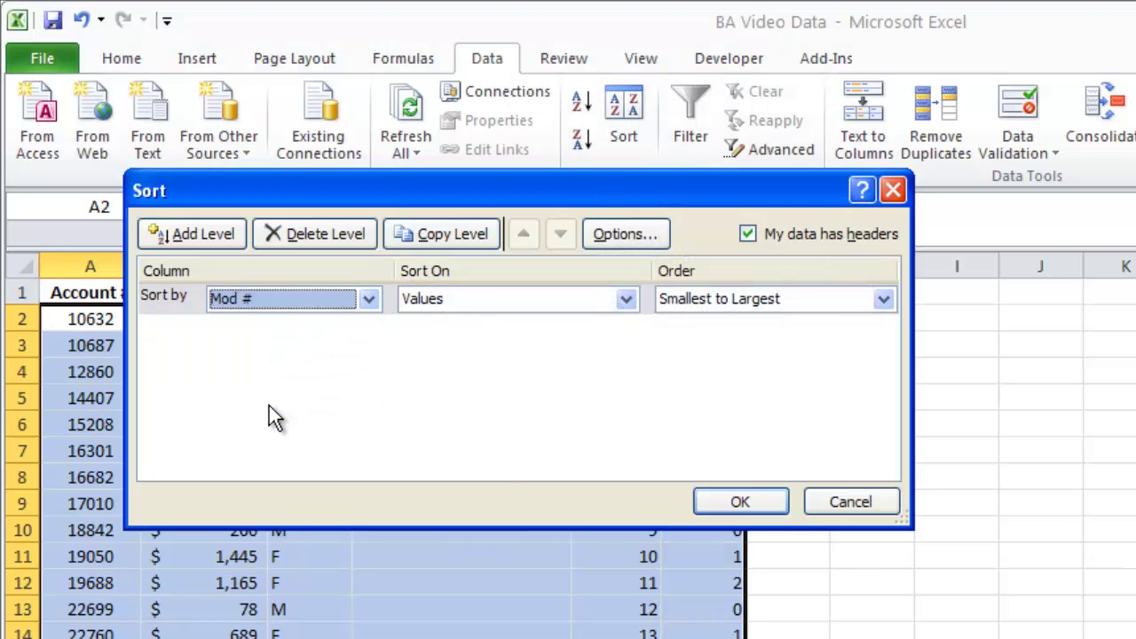
{"action": "left_click", "coordinate": [737, 500]}
{"action": "left_click", "coordinate": [754, 455]}
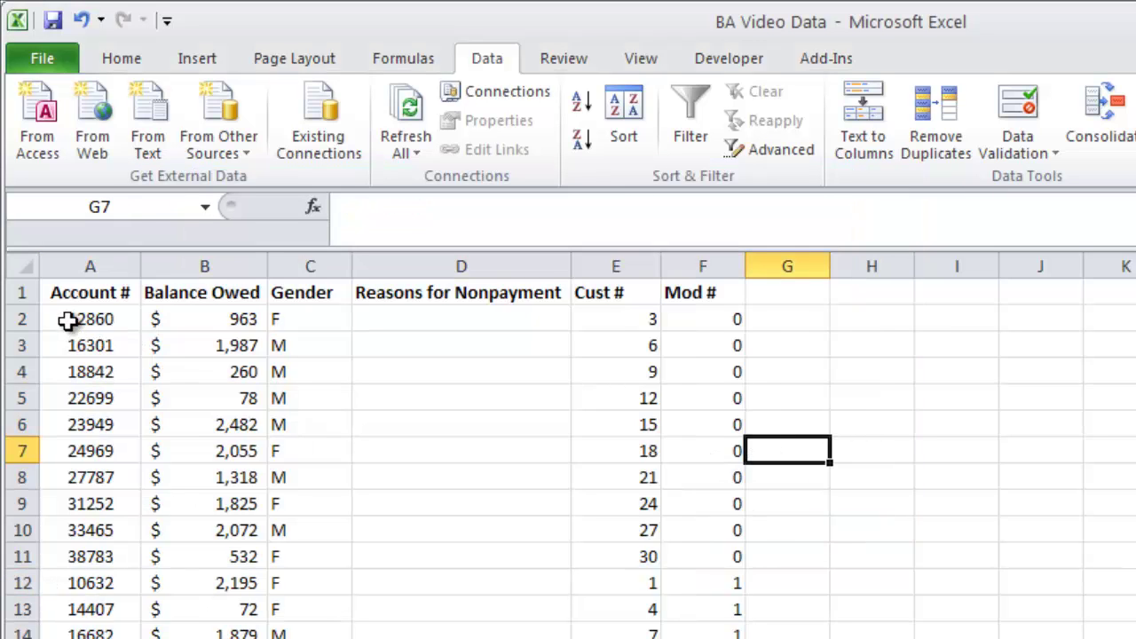
Step: Select the sampled records in A2:F11 and insert a blank row at row 12 to separate them from the remaining customers
{"action": "left_click_drag", "start_coordinate": [71, 320], "coordinate": [683, 557]}
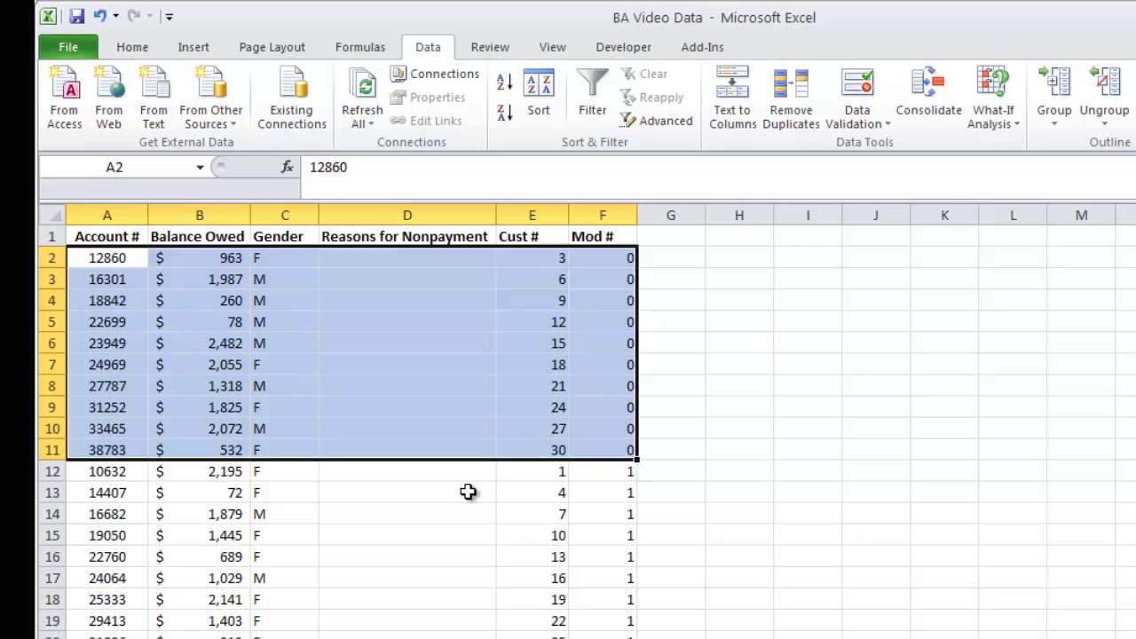
{"action": "left_click", "coordinate": [537, 604]}
{"action": "left_click", "coordinate": [46, 471]}
{"action": "right_click", "coordinate": [46, 471]}
{"action": "left_click", "coordinate": [133, 615]}
{"action": "left_click", "coordinate": [289, 401]}
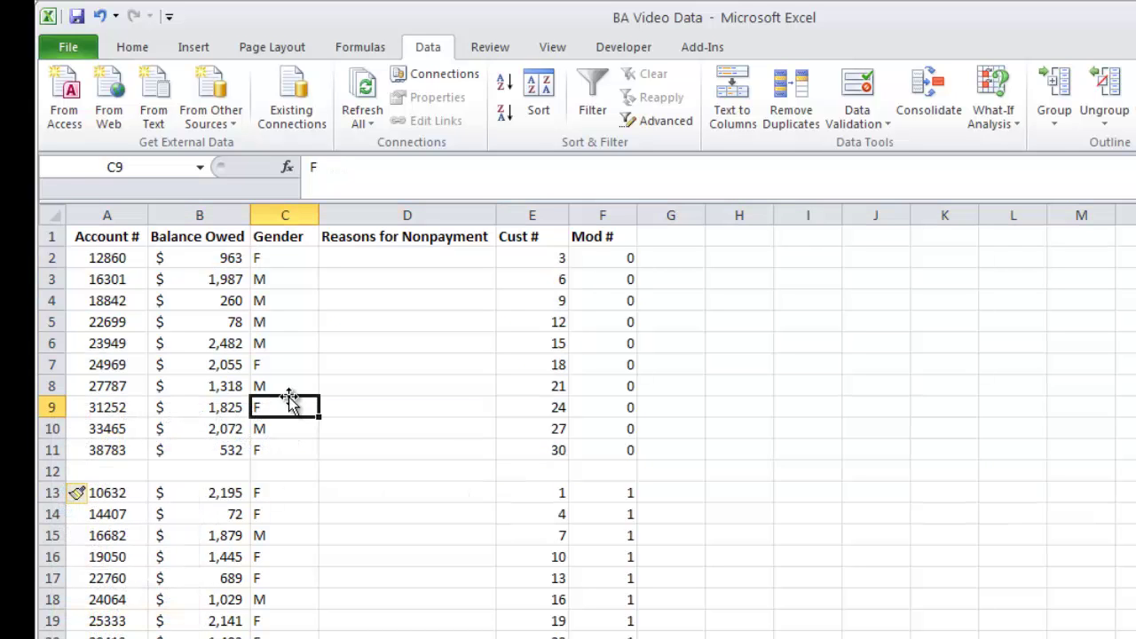